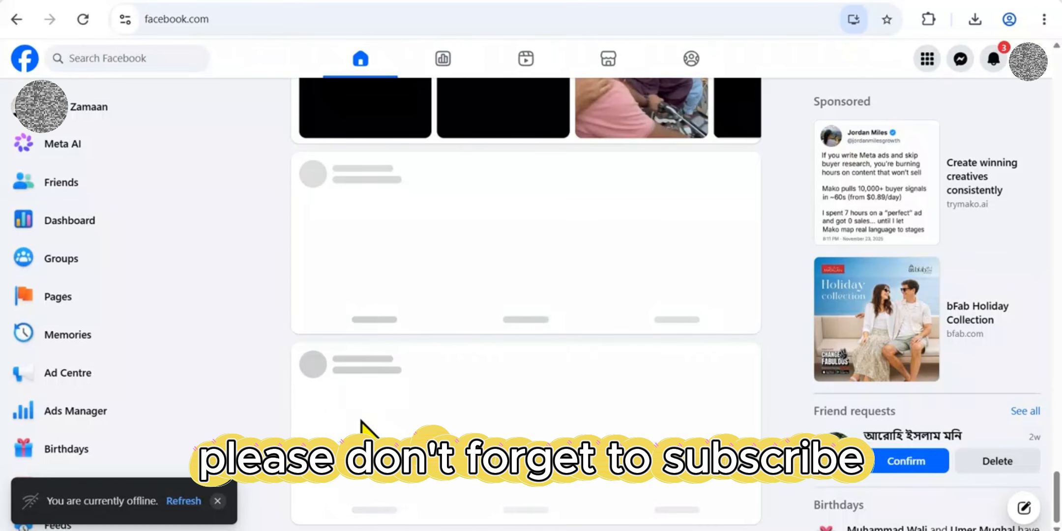
- Dismiss the offline notice, go to Ads Manager and begin creating a new campaign
{"action": "left_click", "coordinate": [217, 500]}
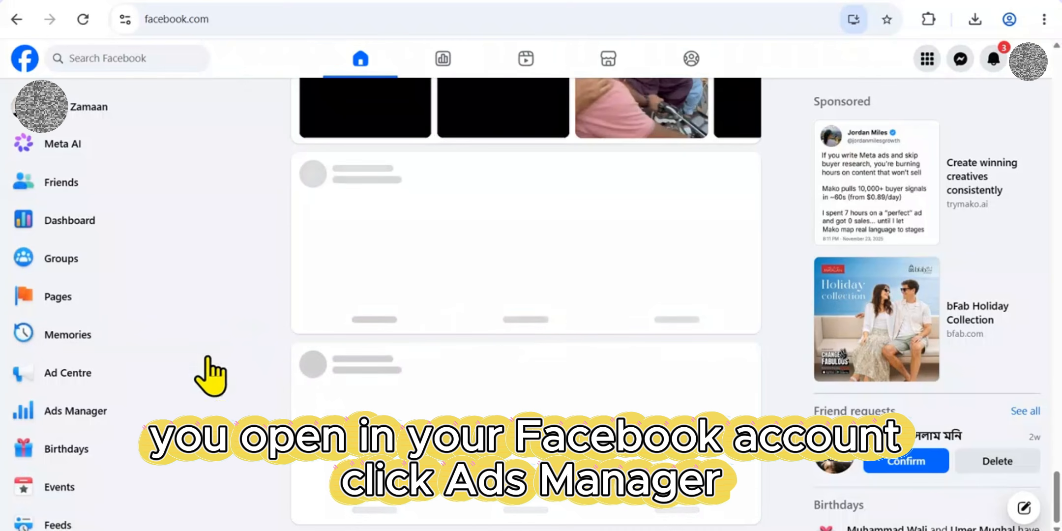
{"action": "left_click", "coordinate": [106, 422]}
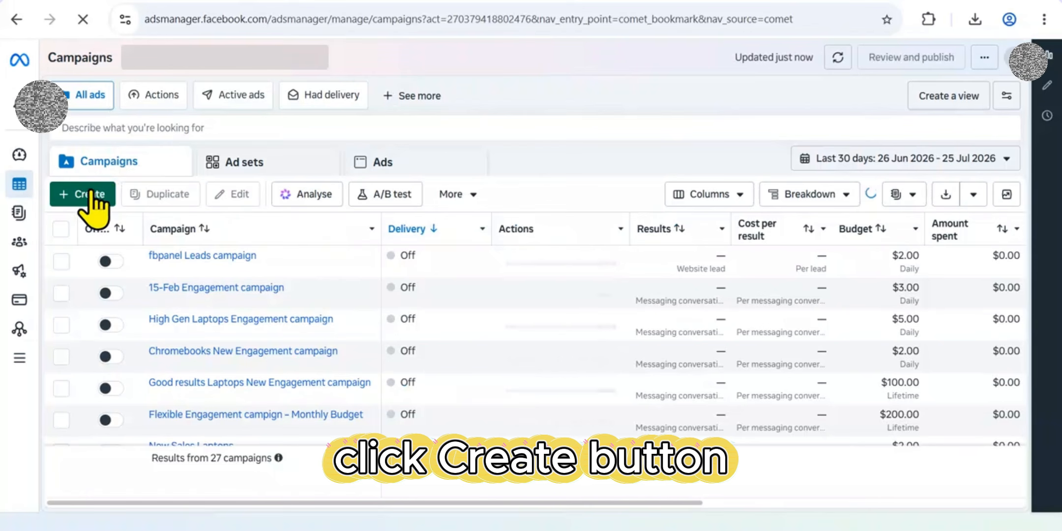
{"action": "left_click", "coordinate": [91, 194]}
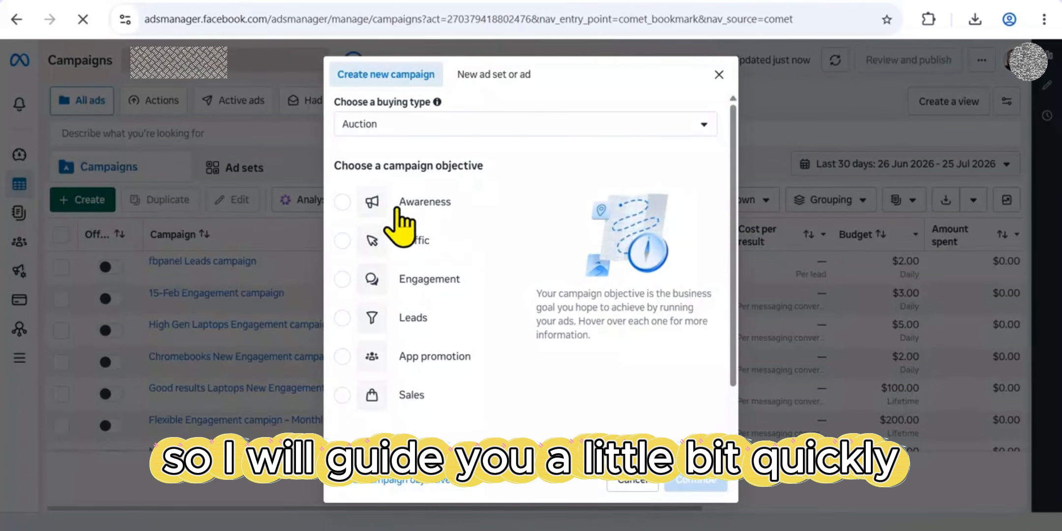
- Review the description and suggested uses of each campaign objective: Awareness, Traffic, Engagement, Leads, App promotion and Sales
{"action": "left_click", "coordinate": [347, 211]}
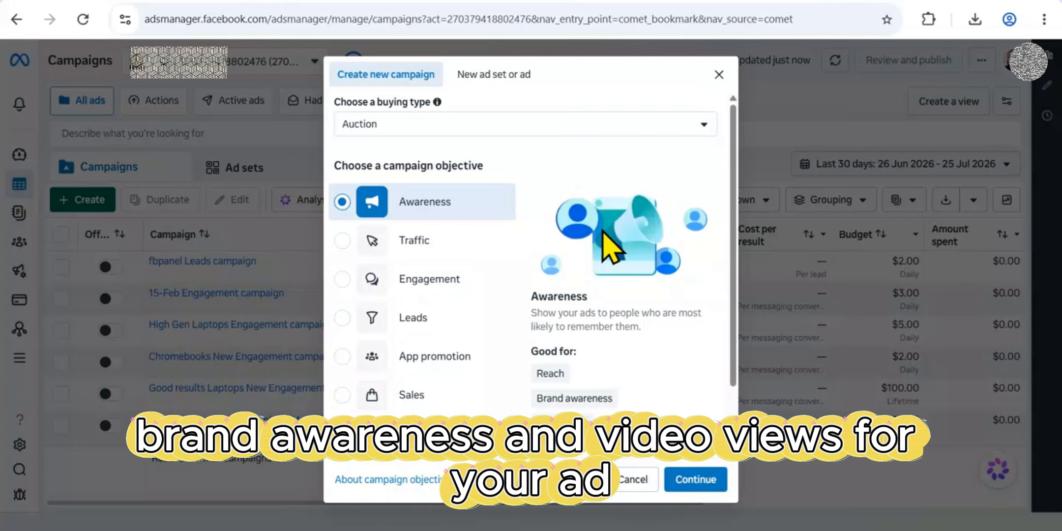
{"action": "left_click", "coordinate": [411, 246]}
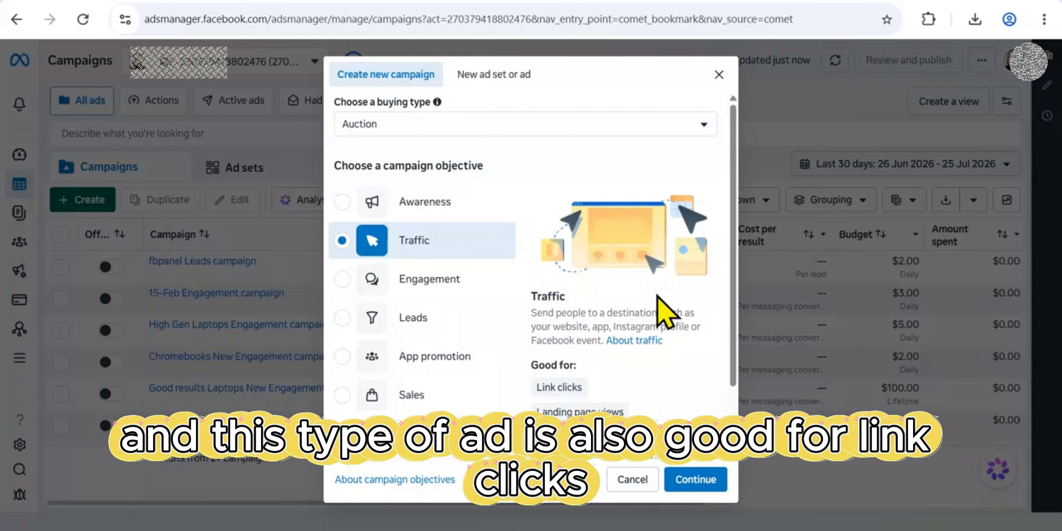
{"action": "scroll", "coordinate": [658, 296], "scroll_direction": "down", "scroll_amount": 2}
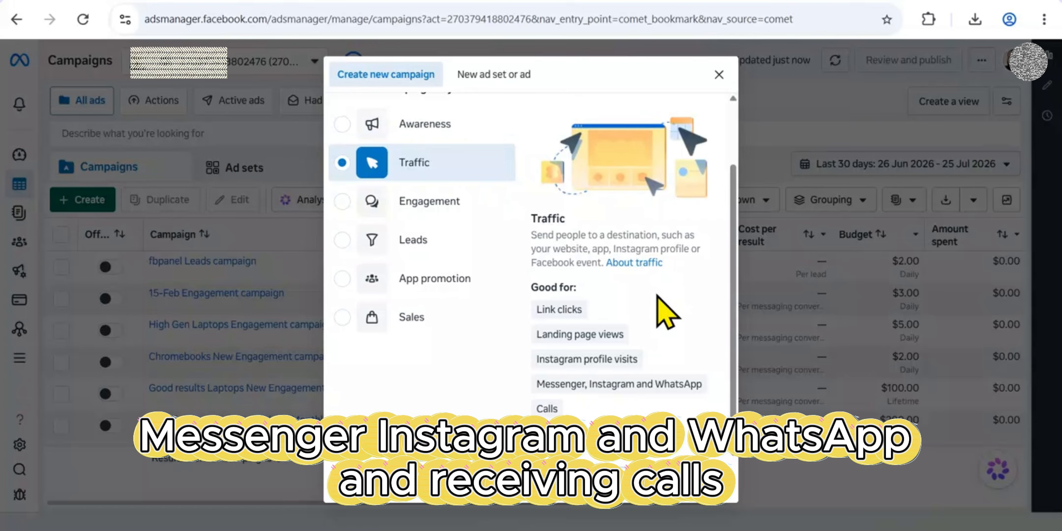
{"action": "left_click", "coordinate": [433, 202]}
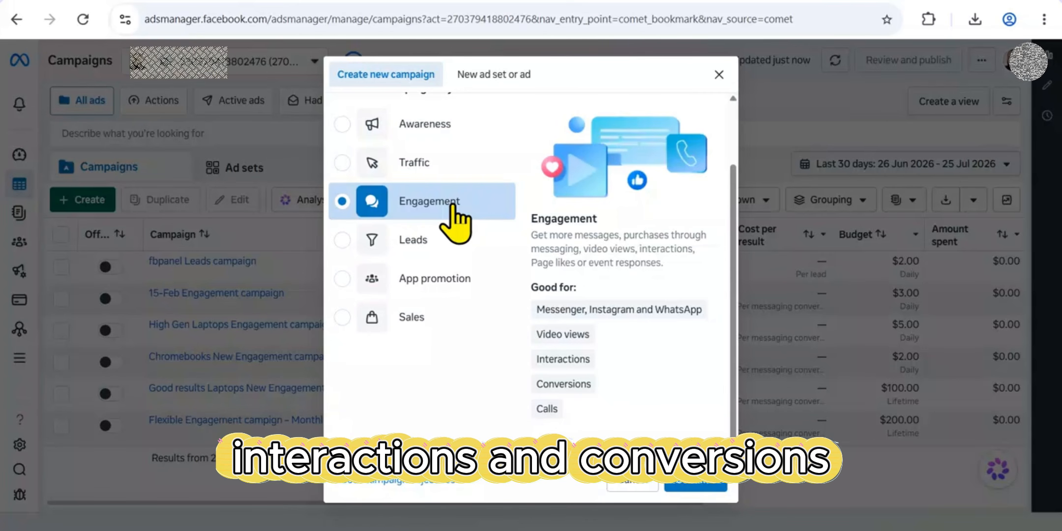
{"action": "left_click", "coordinate": [426, 240]}
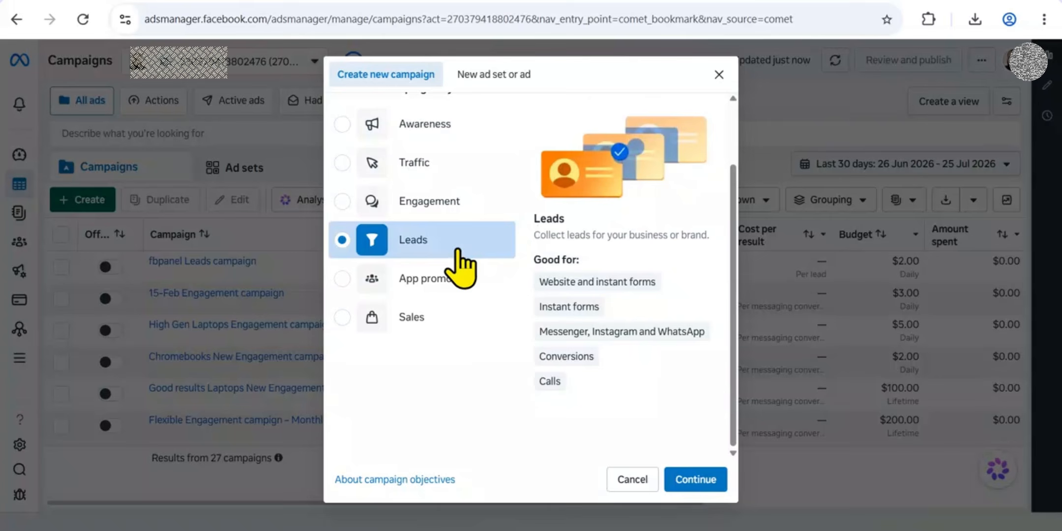
{"action": "left_click", "coordinate": [437, 281]}
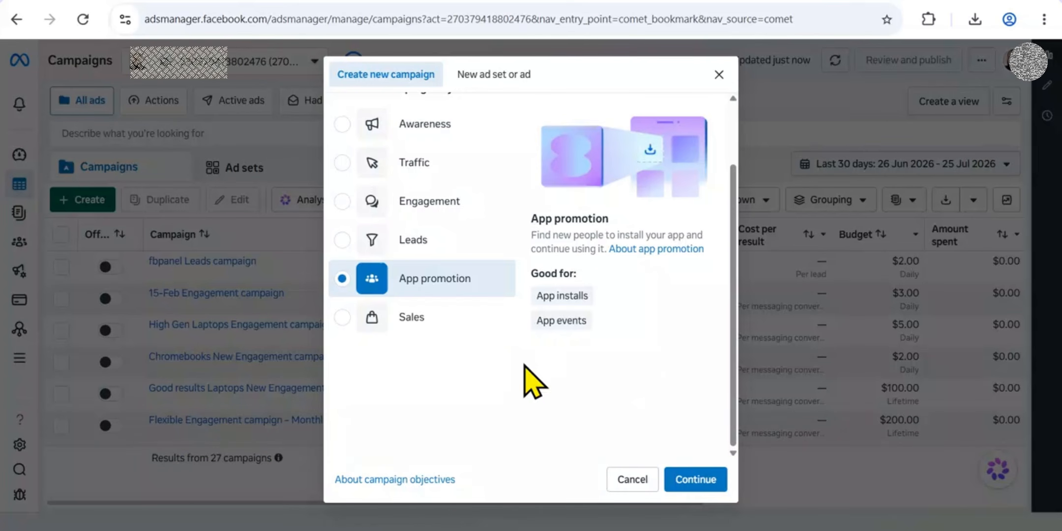
{"action": "left_click", "coordinate": [417, 329]}
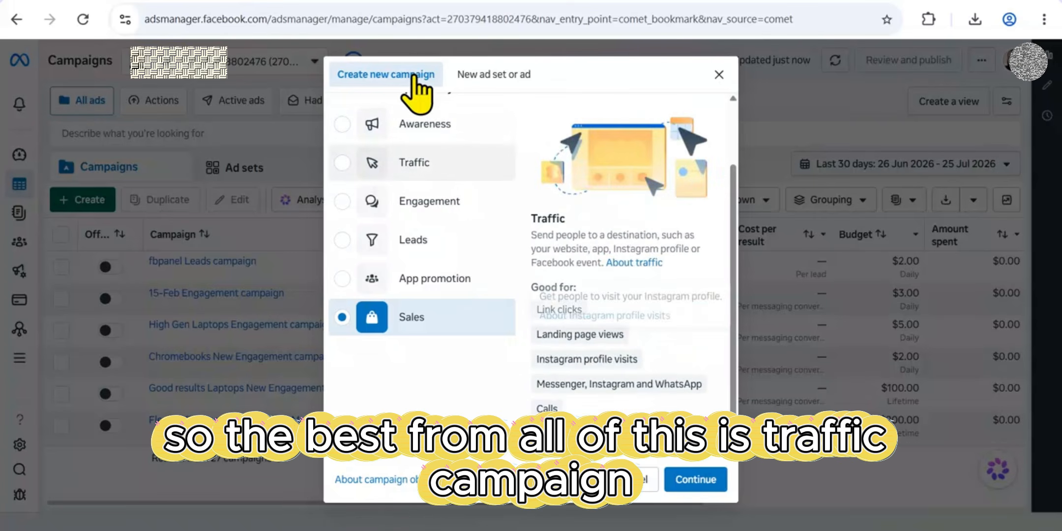
- Create the campaign with the Traffic objective, using the Manual traffic campaign setup
{"action": "left_click", "coordinate": [419, 167]}
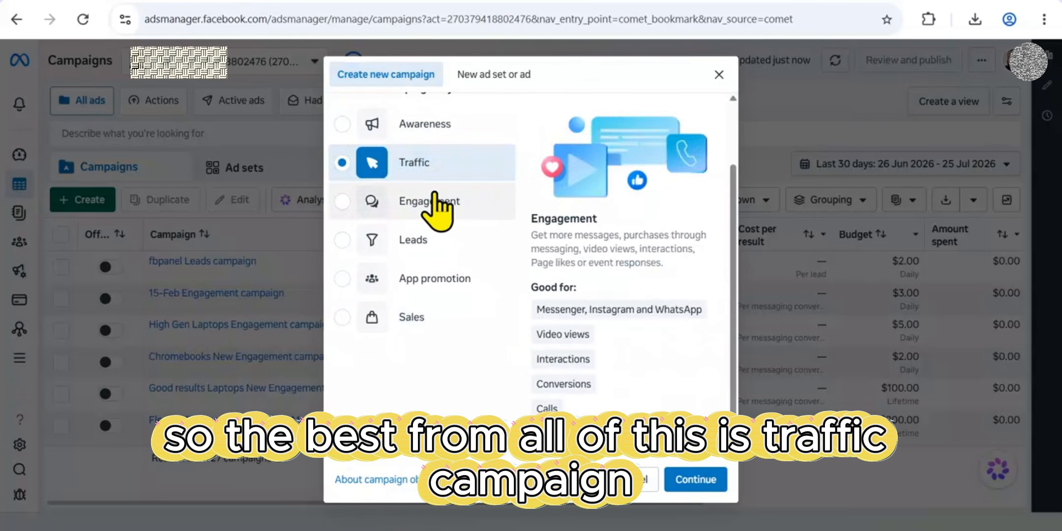
{"action": "left_click", "coordinate": [699, 482]}
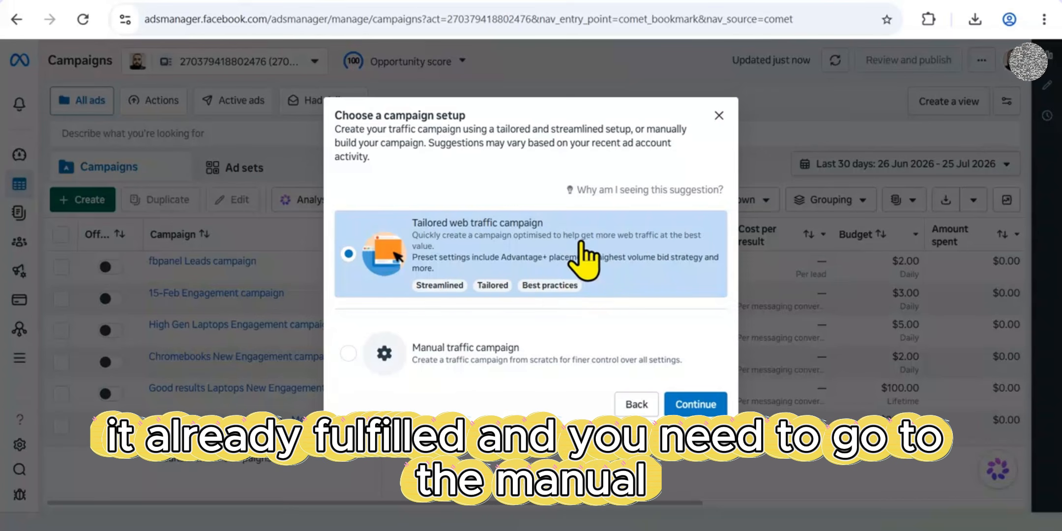
{"action": "left_click", "coordinate": [474, 361]}
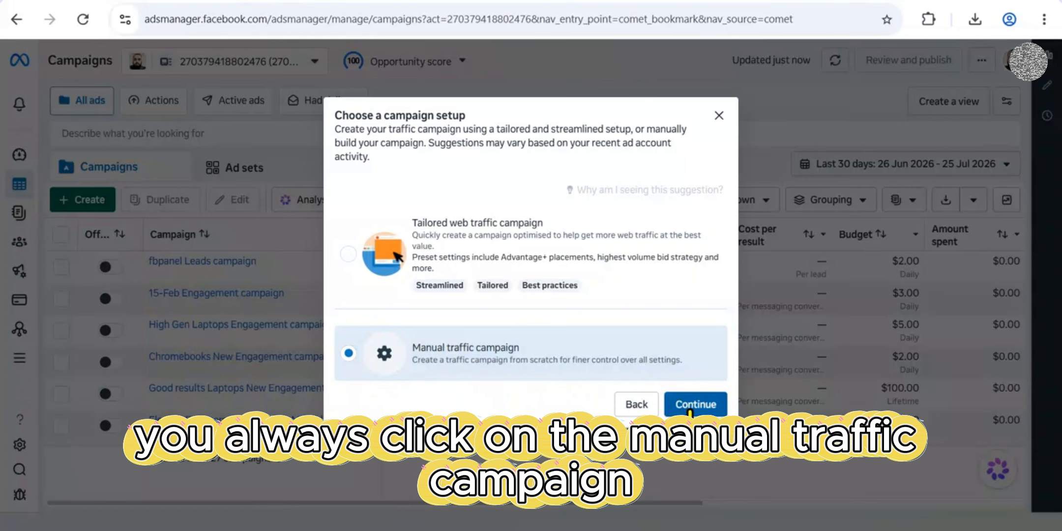
{"action": "left_click", "coordinate": [691, 408]}
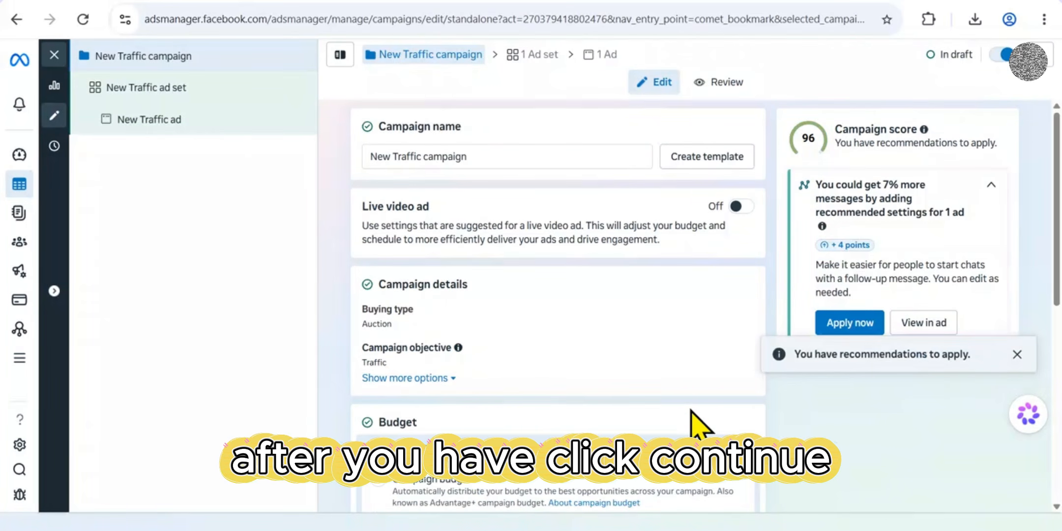
- Rename the campaign as "iPHone 17 New Traffic campaign"
{"action": "triple_click", "coordinate": [397, 157]}
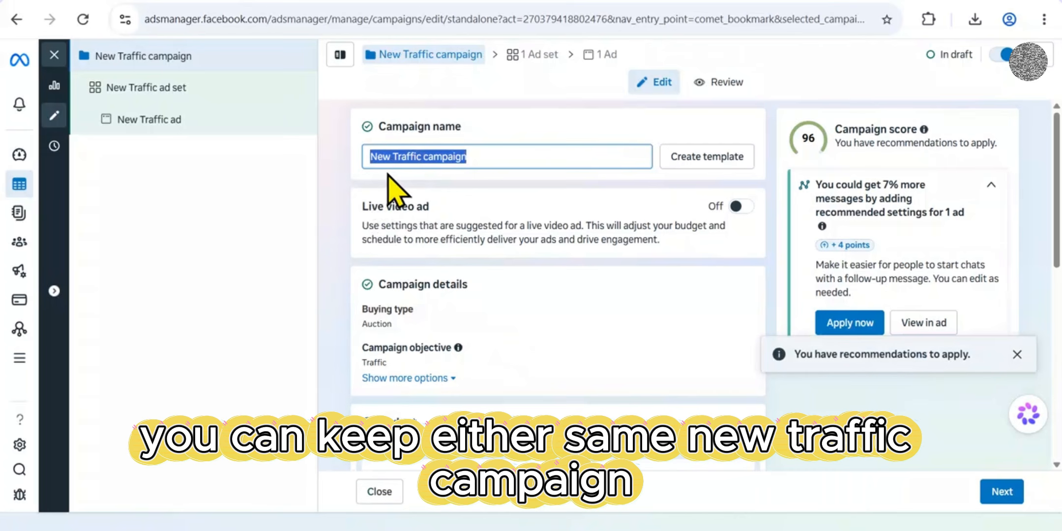
{"action": "left_click", "coordinate": [372, 158]}
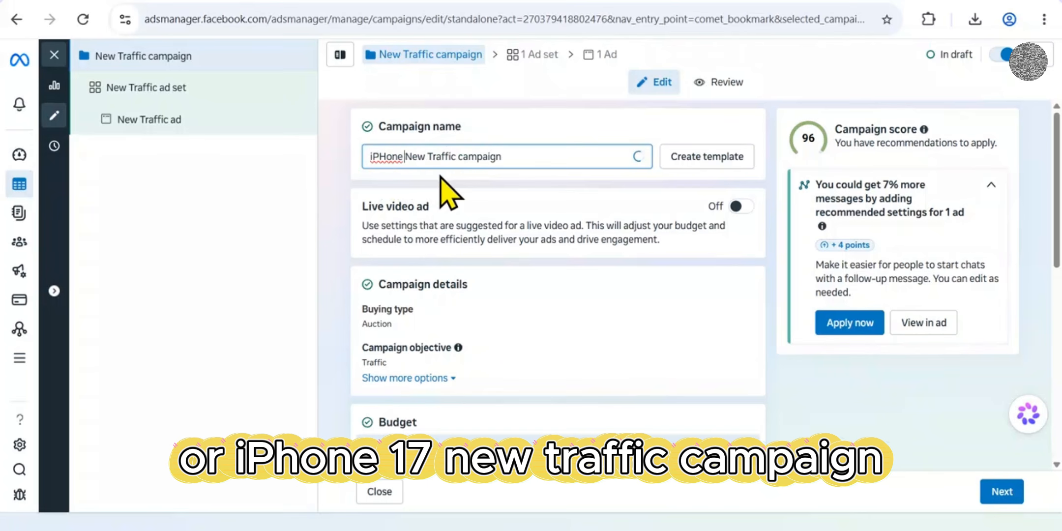
{"action": "left_click", "coordinate": [541, 218]}
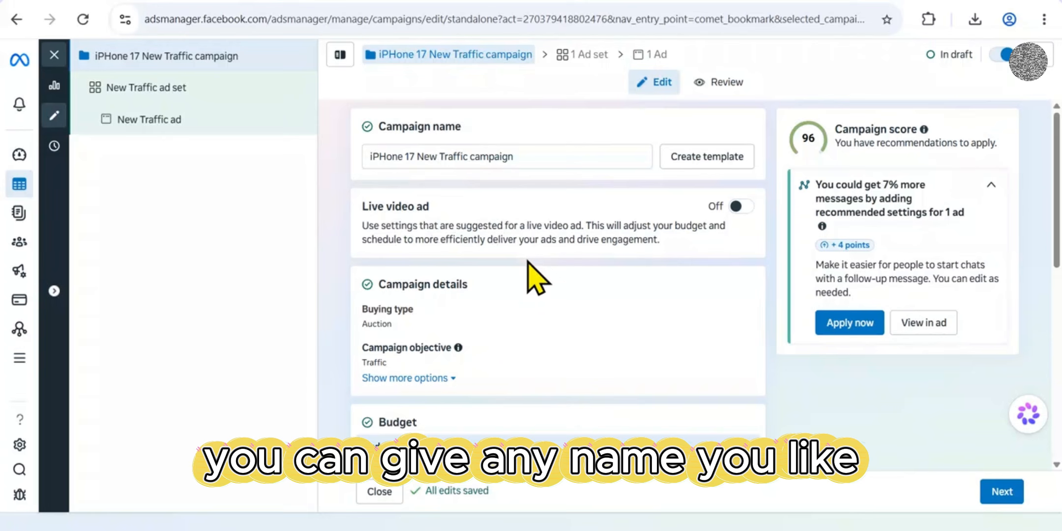
- Keep the campaign details as they are and set the budget strategy to Campaign budget
{"action": "scroll", "coordinate": [536, 278], "scroll_direction": "down", "scroll_amount": 2}
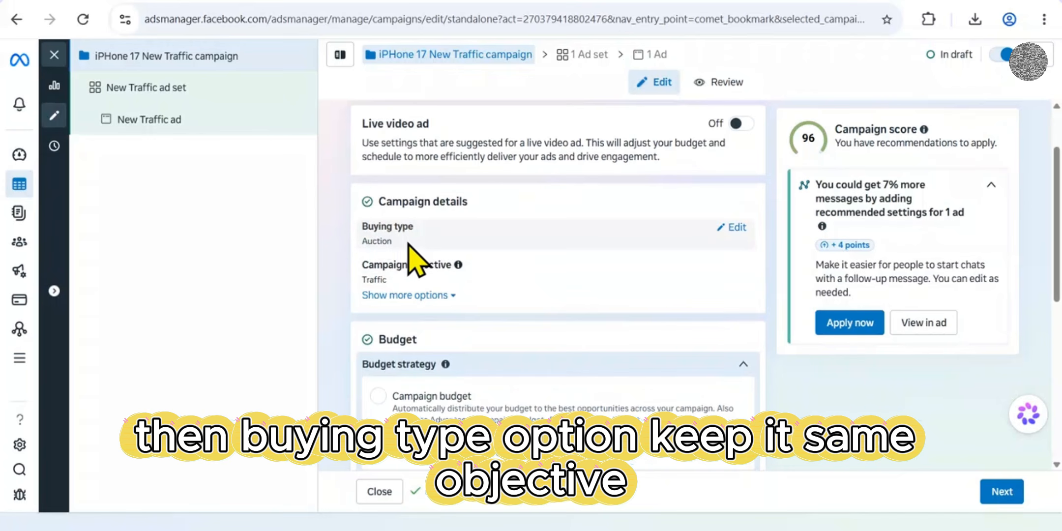
{"action": "scroll", "coordinate": [476, 243], "scroll_direction": "down", "scroll_amount": 2}
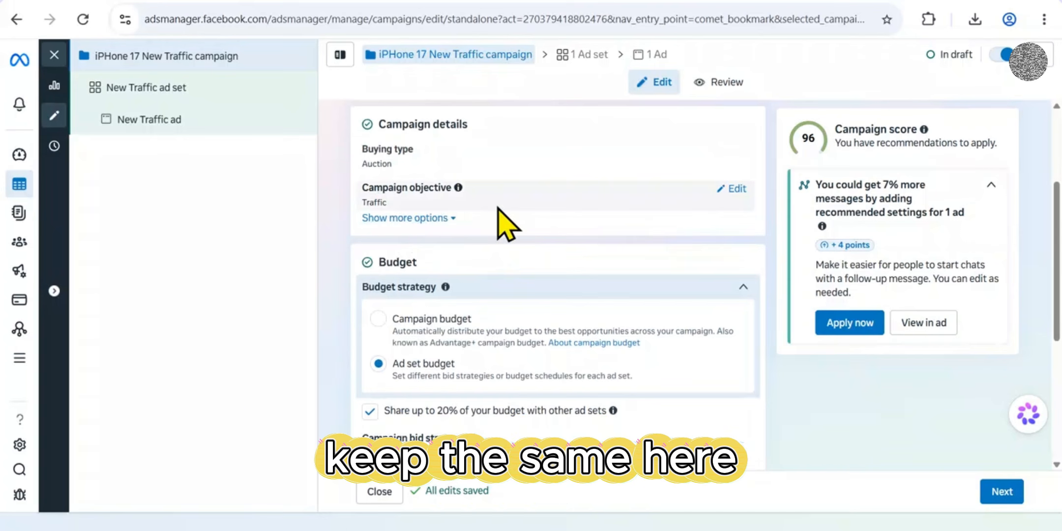
{"action": "scroll", "coordinate": [524, 226], "scroll_direction": "down", "scroll_amount": 3}
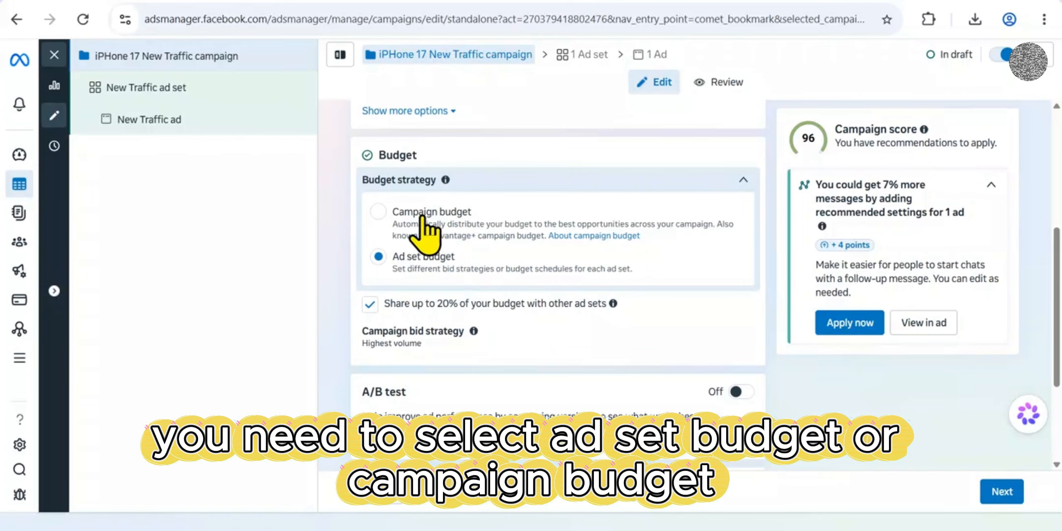
{"action": "left_click", "coordinate": [422, 217]}
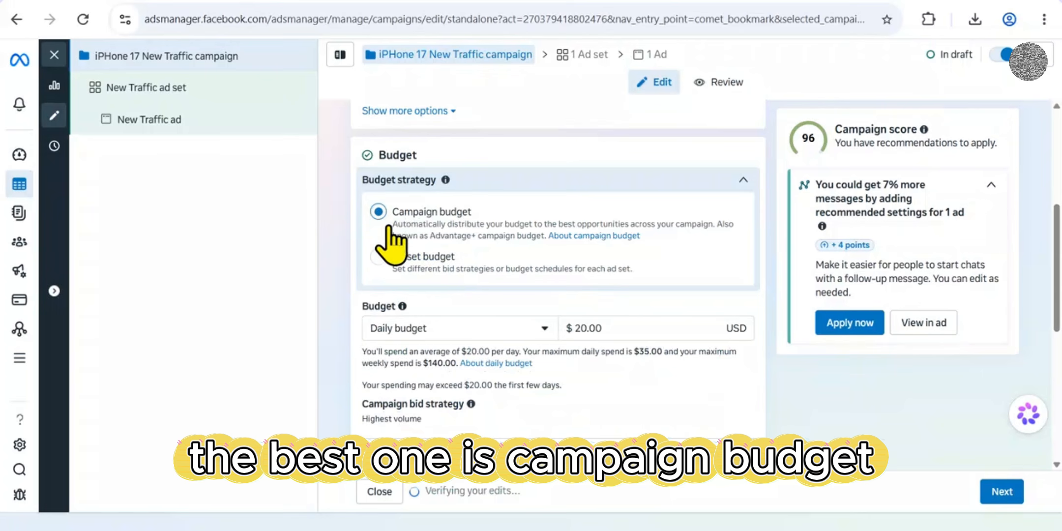
- Set the daily campaign budget to $200 and change the budget type to Lifetime budget
{"action": "scroll", "coordinate": [644, 284], "scroll_direction": "down", "scroll_amount": 2}
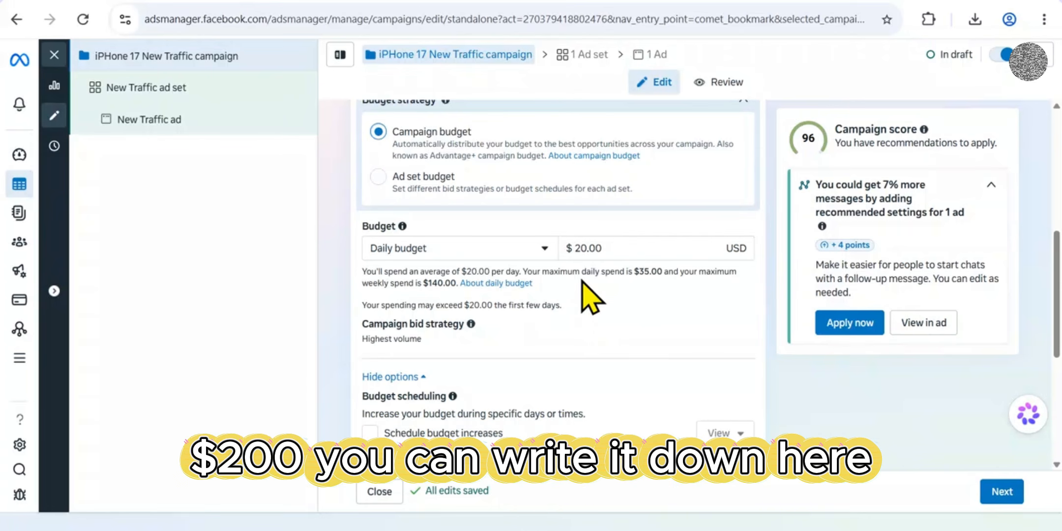
{"action": "left_click", "coordinate": [578, 245]}
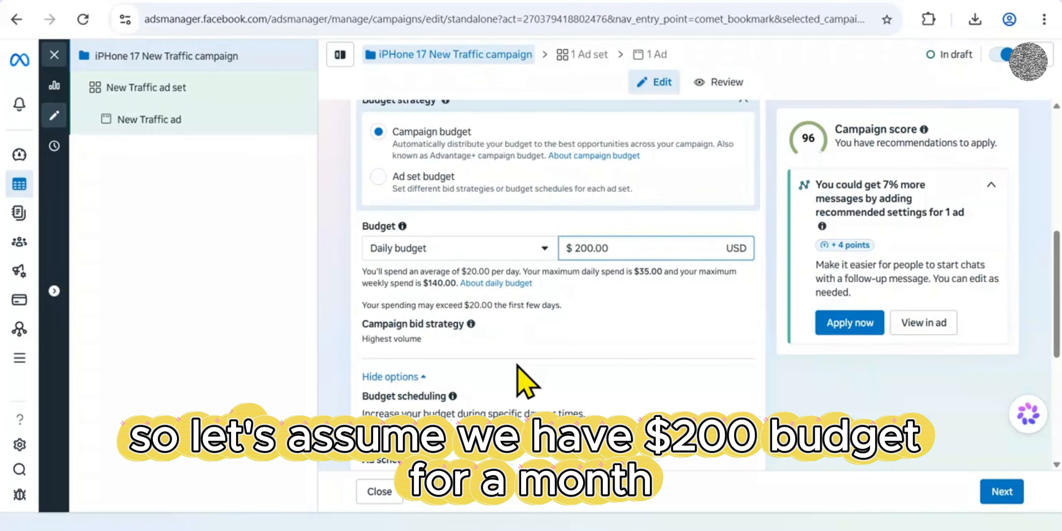
{"action": "left_click", "coordinate": [506, 268]}
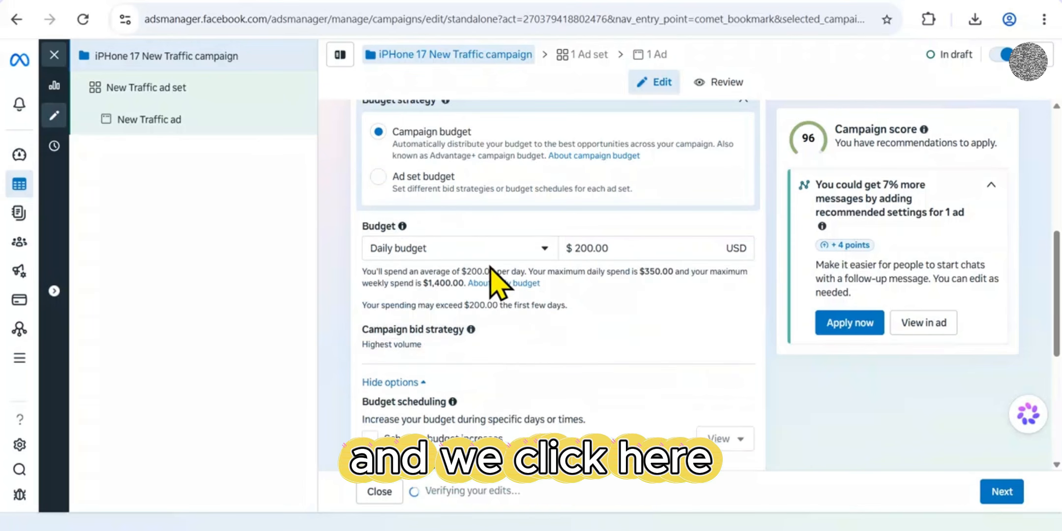
{"action": "left_click", "coordinate": [530, 254]}
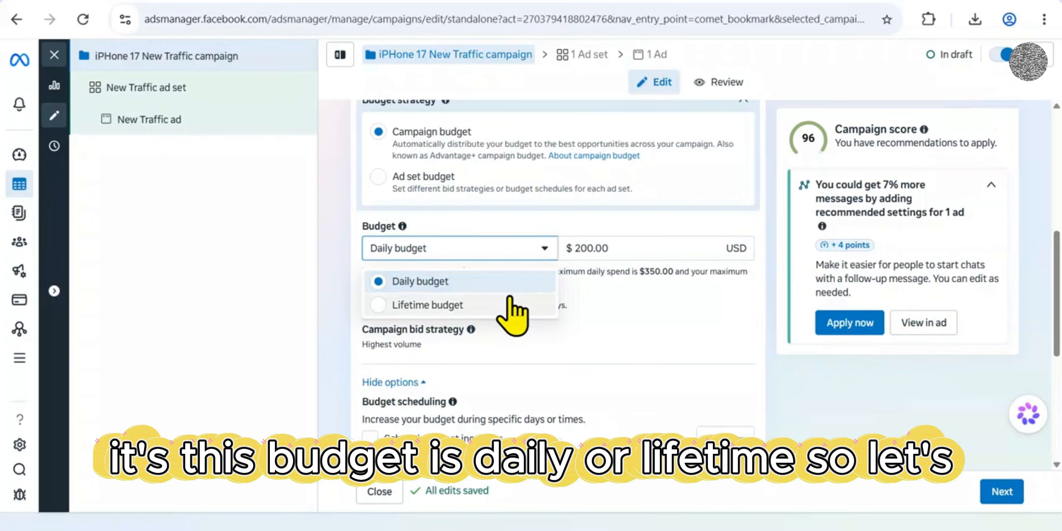
{"action": "left_click", "coordinate": [495, 304]}
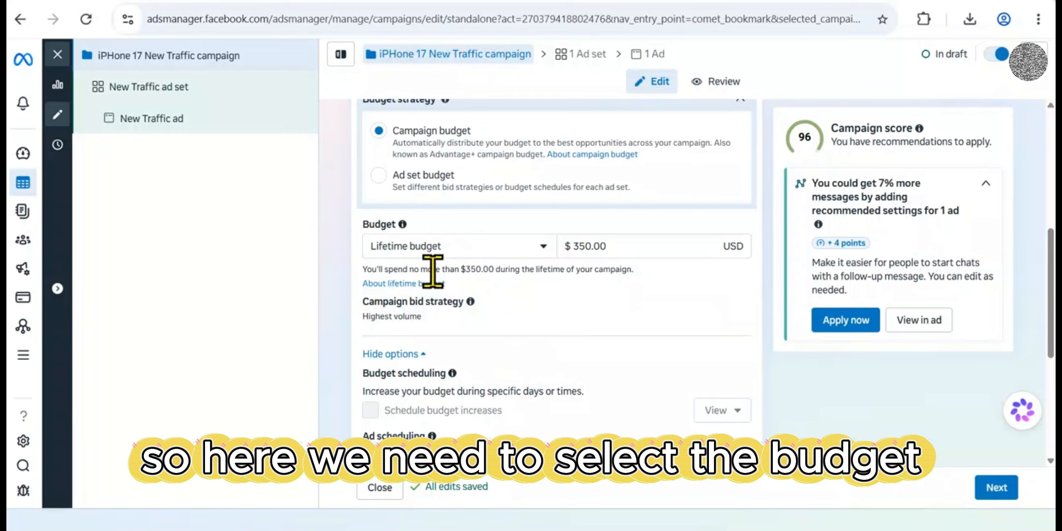
- Set a daily campaign budget of $20 and convert it to a Lifetime budget, accepting the reset of ad set spending limits
{"action": "left_click", "coordinate": [537, 247]}
{"action": "left_click", "coordinate": [489, 279]}
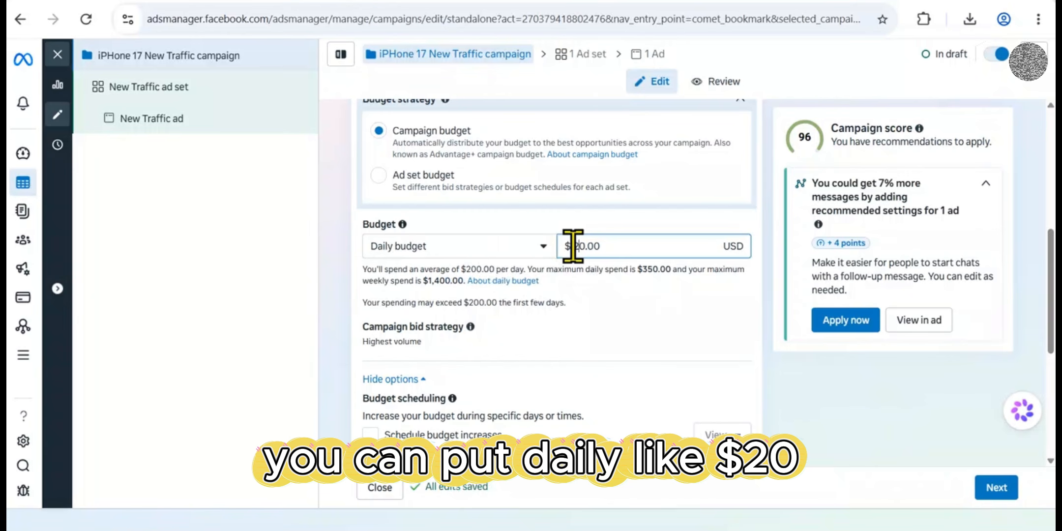
{"action": "left_click", "coordinate": [522, 254]}
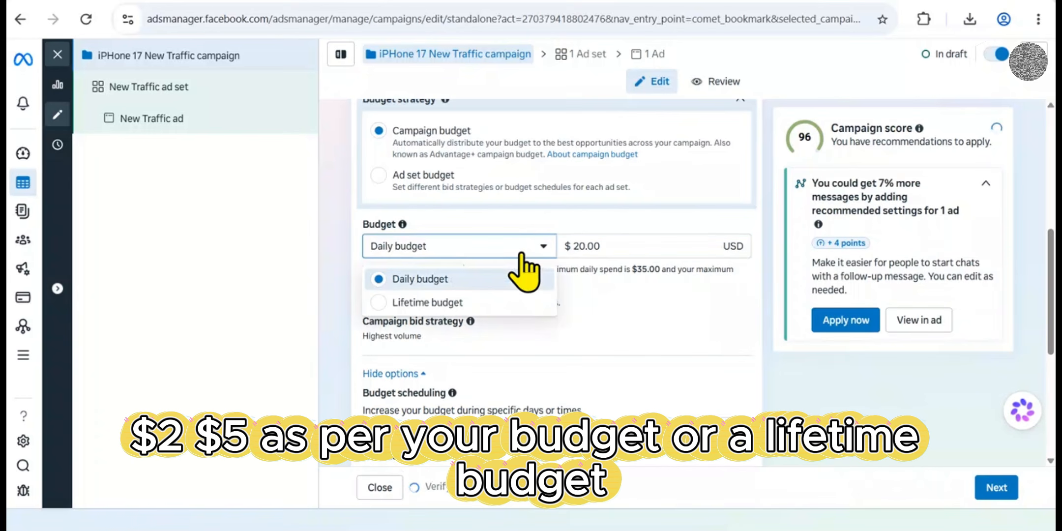
{"action": "left_click", "coordinate": [460, 303]}
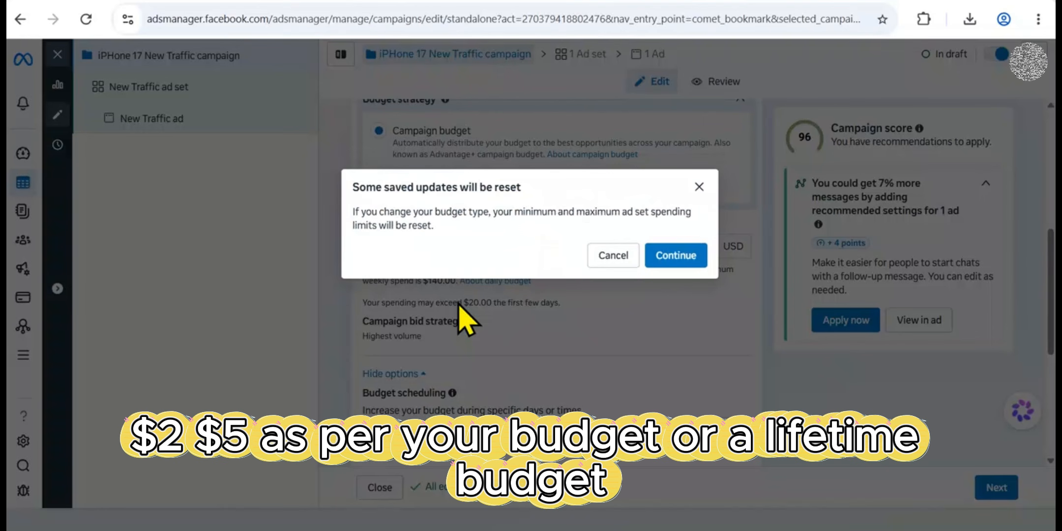
{"action": "left_click", "coordinate": [675, 257]}
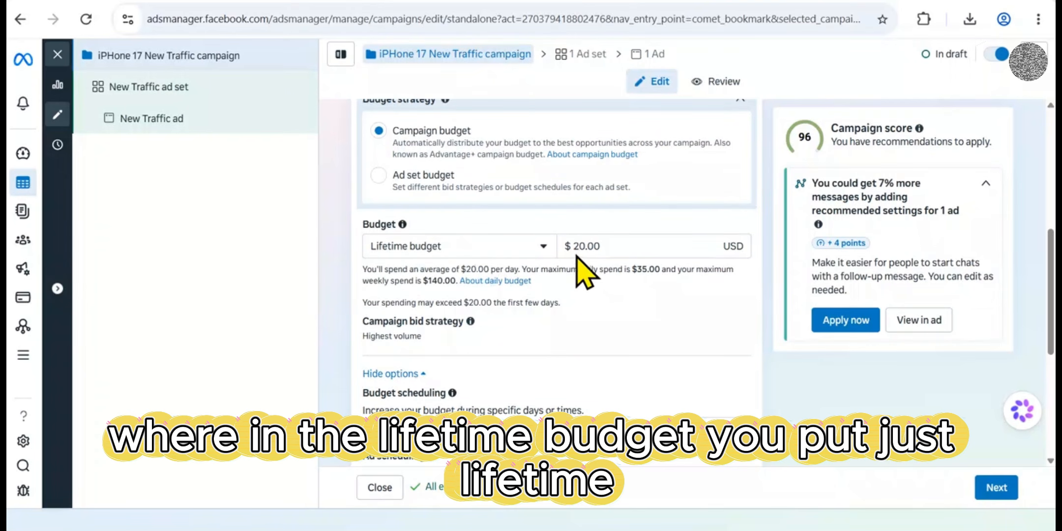
- Leave the bid strategy, scheduling, A/B test and Special Ad Categories at their defaults and proceed to the ad set settings
{"action": "scroll", "coordinate": [590, 286], "scroll_direction": "down", "scroll_amount": 1}
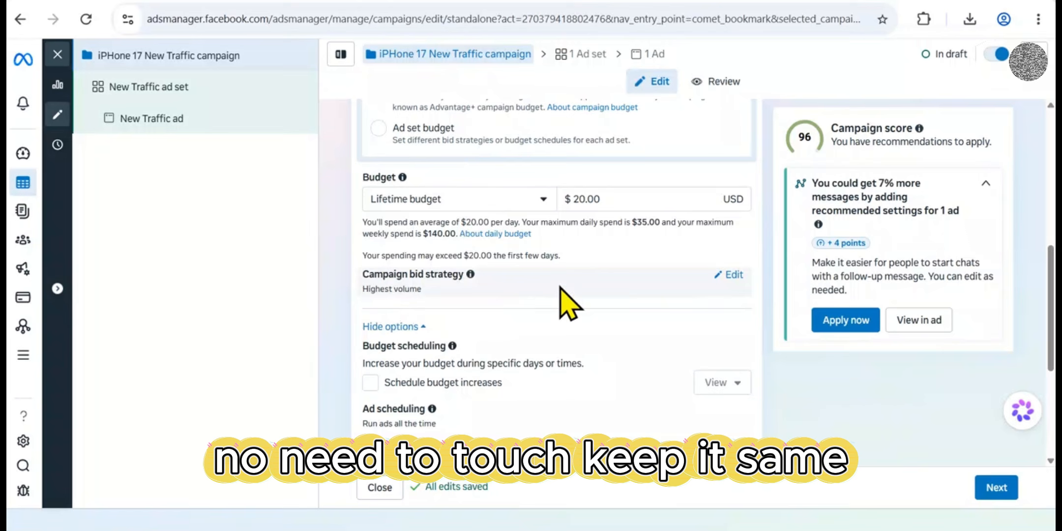
{"action": "scroll", "coordinate": [563, 295], "scroll_direction": "down", "scroll_amount": 3}
{"action": "scroll", "coordinate": [560, 285], "scroll_direction": "down", "scroll_amount": 3}
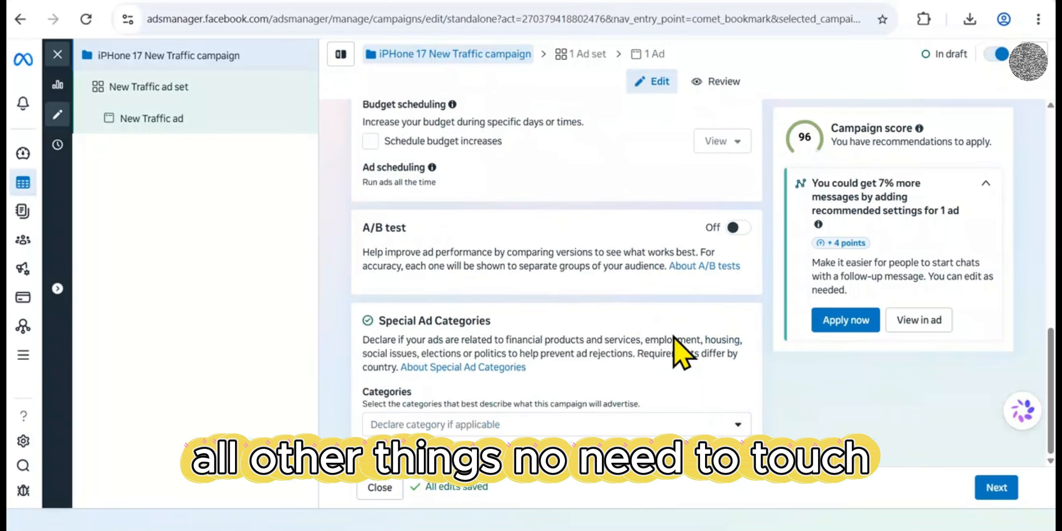
{"action": "left_click", "coordinate": [993, 489]}
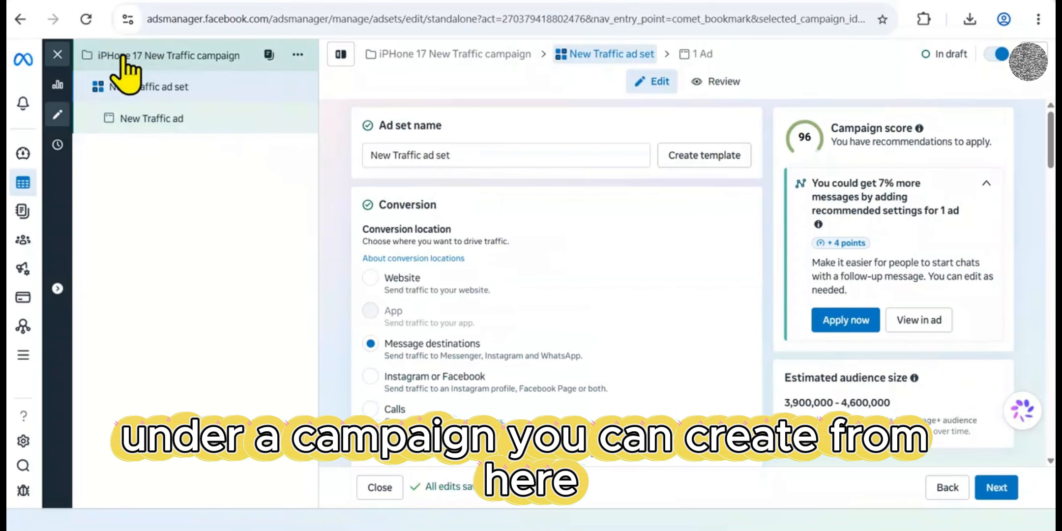
- Look at the actions available for the iPHone 17 campaign, including the Create ad set option, and dismiss them
{"action": "left_click", "coordinate": [298, 55]}
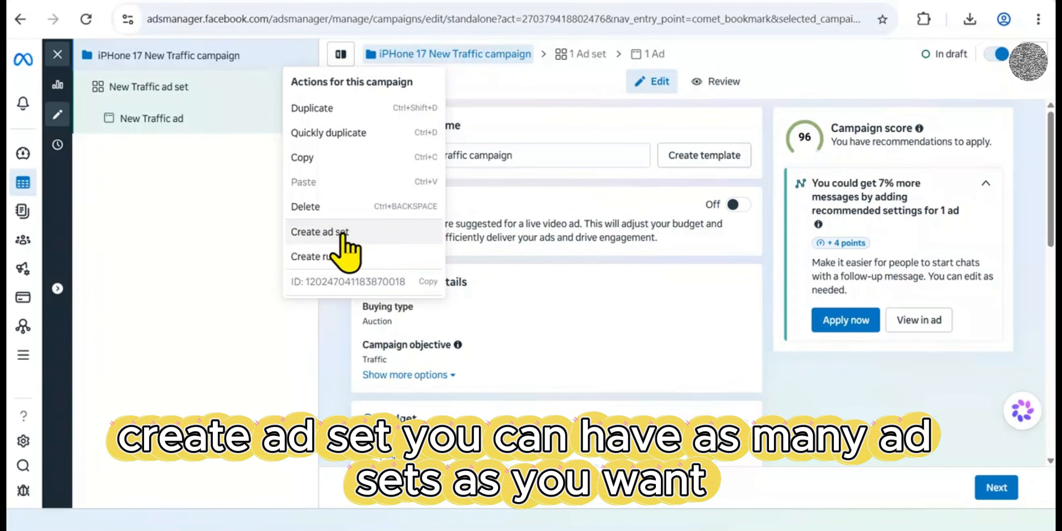
{"action": "left_click", "coordinate": [195, 253]}
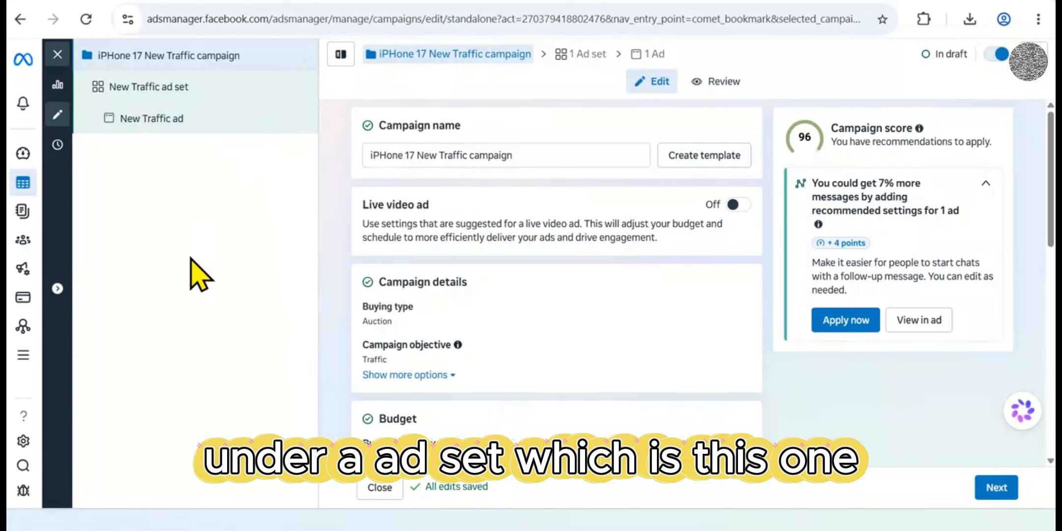
- Open the New Traffic ad set, dismiss its actions list, and set the conversion location to Website
{"action": "left_click", "coordinate": [298, 88]}
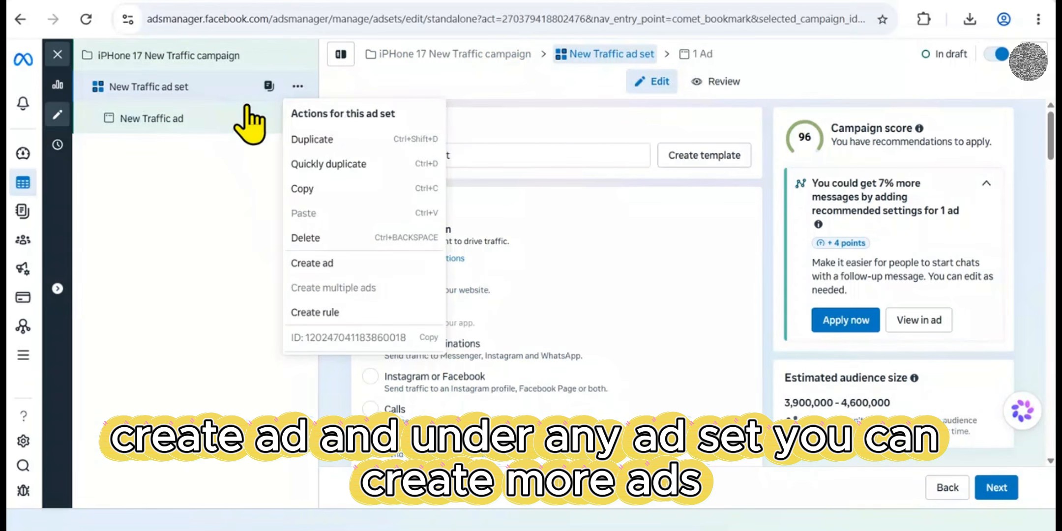
{"action": "left_click", "coordinate": [239, 217]}
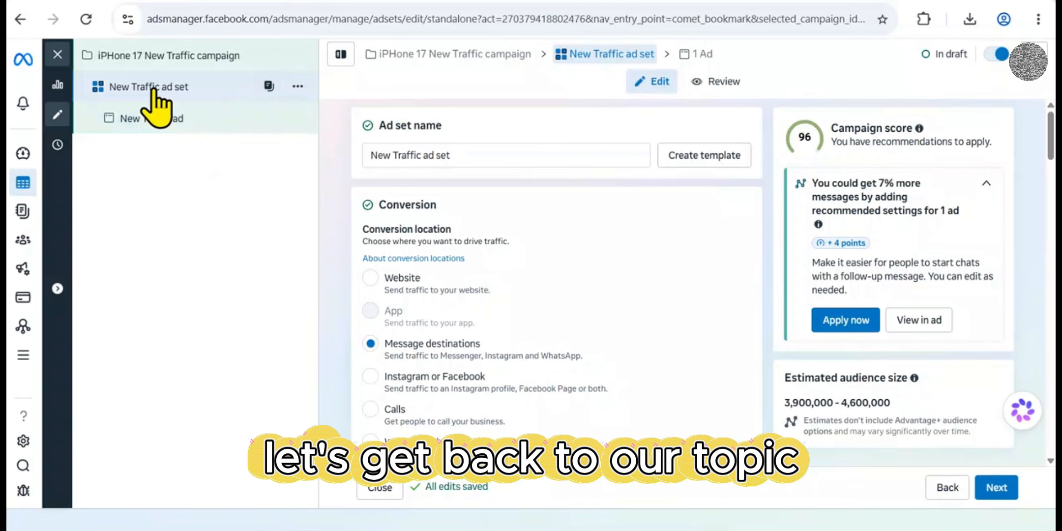
{"action": "scroll", "coordinate": [507, 276], "scroll_direction": "down", "scroll_amount": 3}
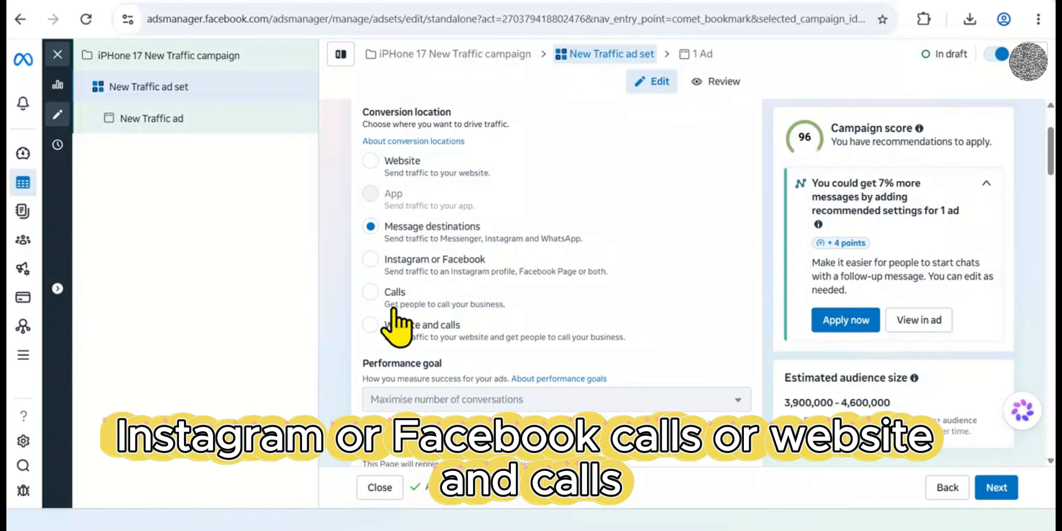
{"action": "left_click", "coordinate": [370, 164]}
{"action": "scroll", "coordinate": [531, 327], "scroll_direction": "down", "scroll_amount": 4}
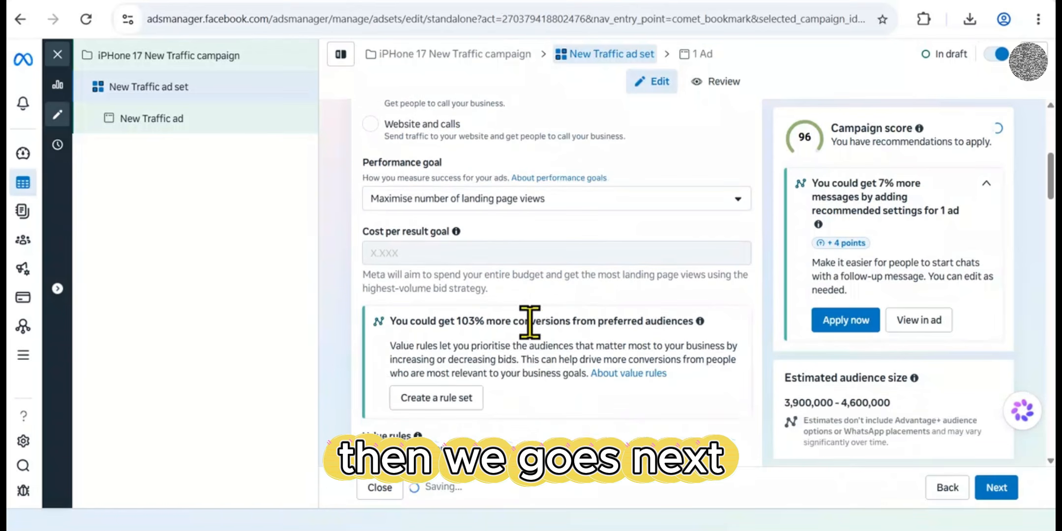
{"action": "scroll", "coordinate": [529, 322], "scroll_direction": "down", "scroll_amount": 6}
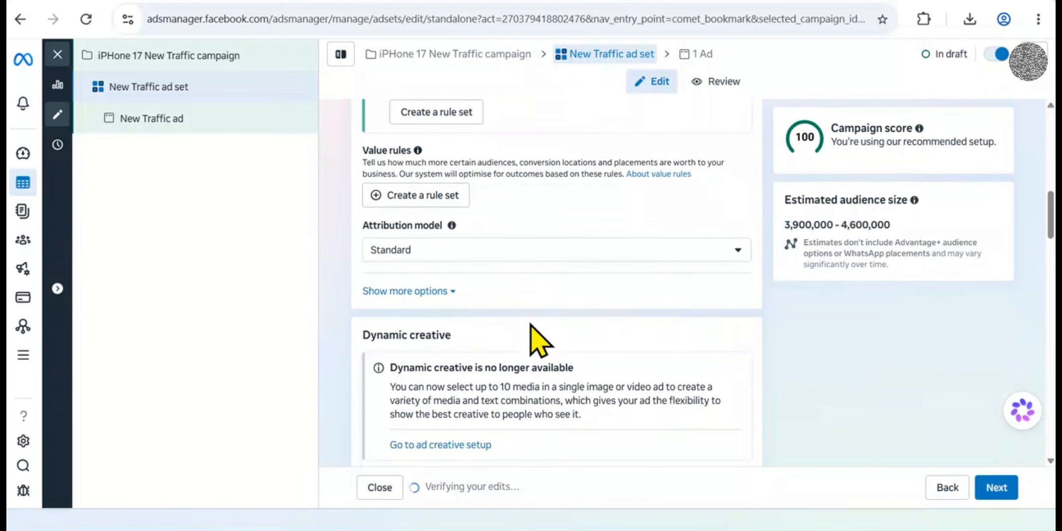
{"action": "scroll", "coordinate": [531, 323], "scroll_direction": "down", "scroll_amount": 5}
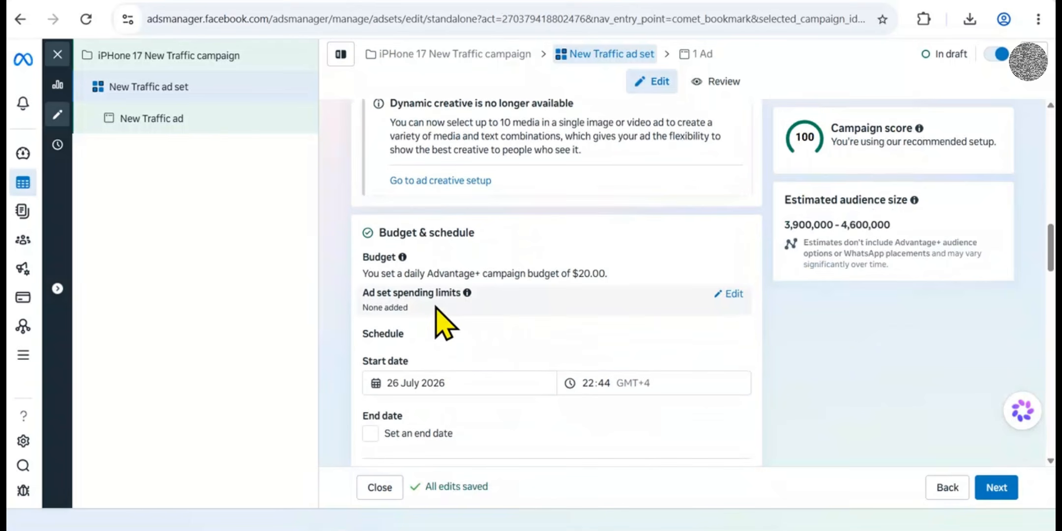
{"action": "scroll", "coordinate": [531, 315], "scroll_direction": "down", "scroll_amount": 2}
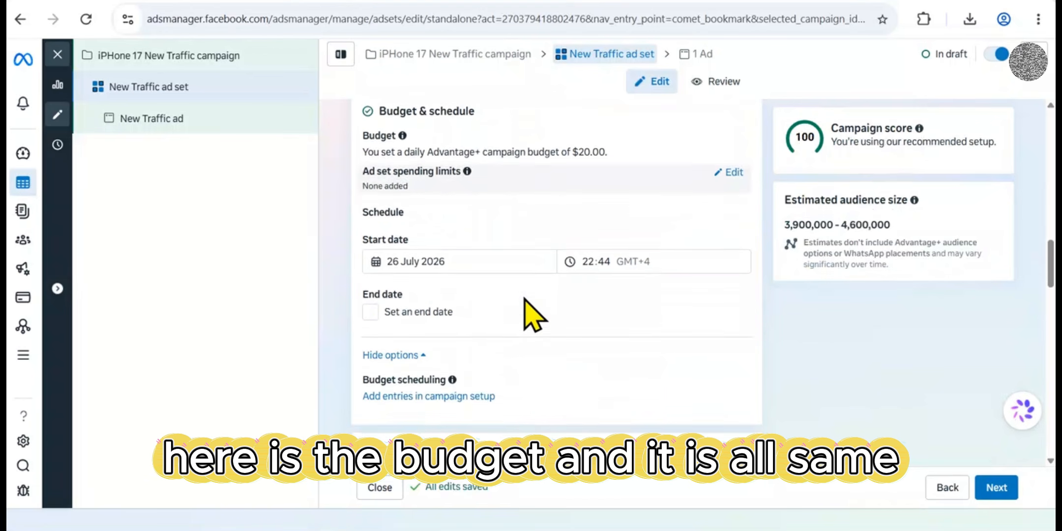
{"action": "left_click", "coordinate": [370, 311]}
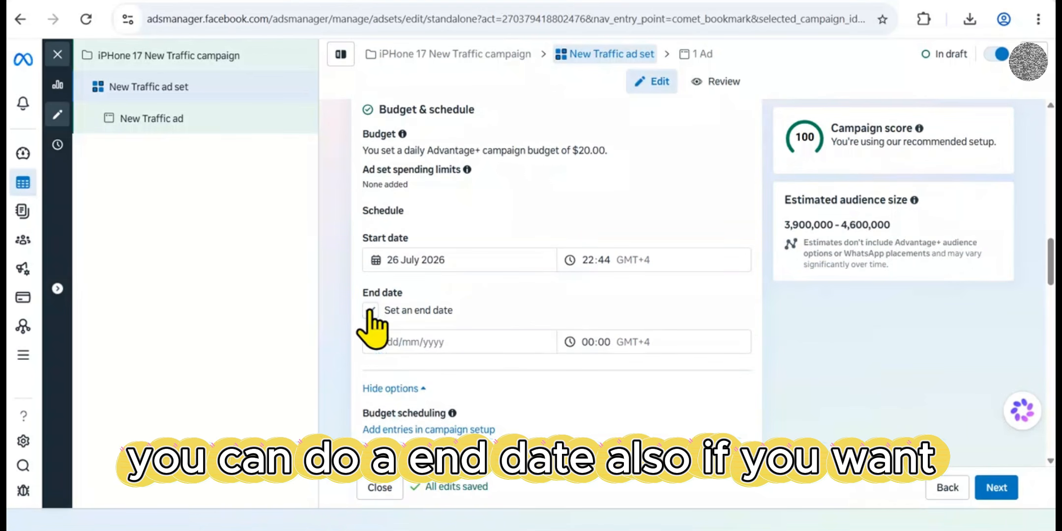
{"action": "left_click", "coordinate": [435, 341]}
{"action": "left_click", "coordinate": [491, 496]}
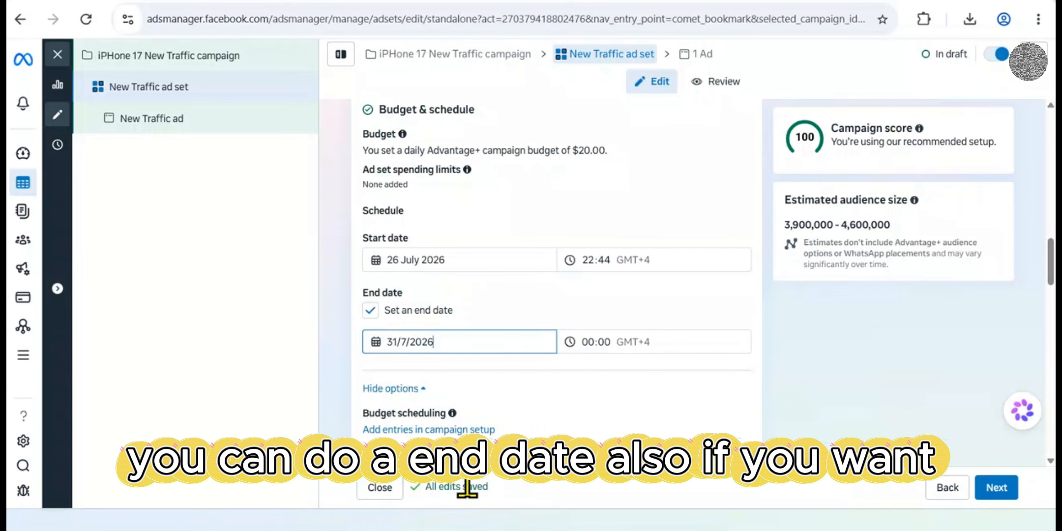
{"action": "left_click", "coordinate": [441, 307]}
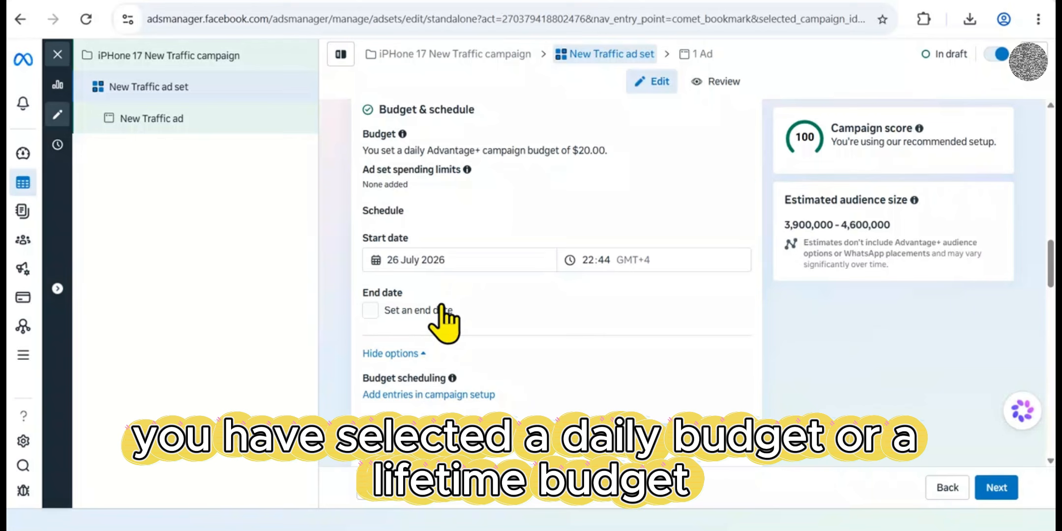
- Enable an end date in the ad set's schedule and set it to 31 July 2026
{"action": "scroll", "coordinate": [441, 308], "scroll_direction": "down", "scroll_amount": 1}
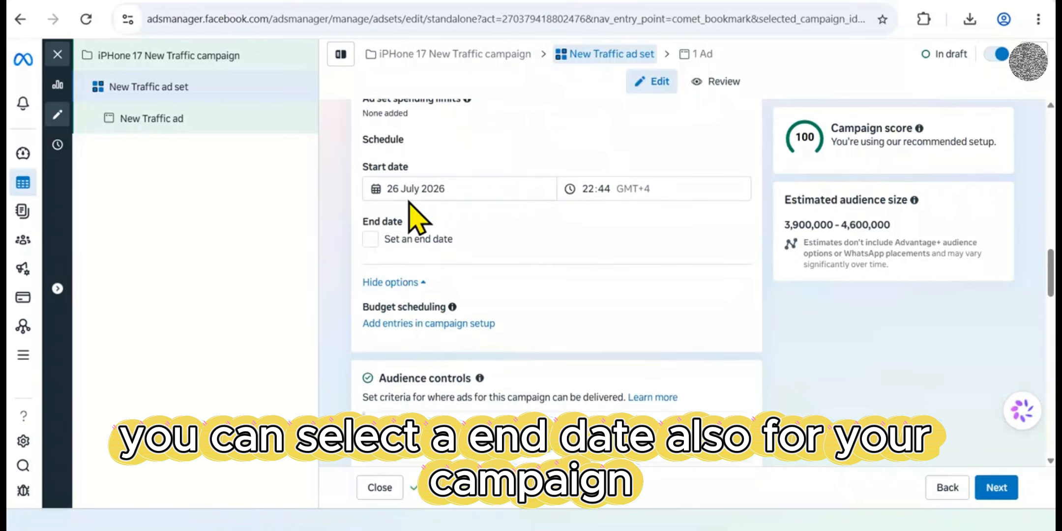
{"action": "left_click", "coordinate": [370, 239]}
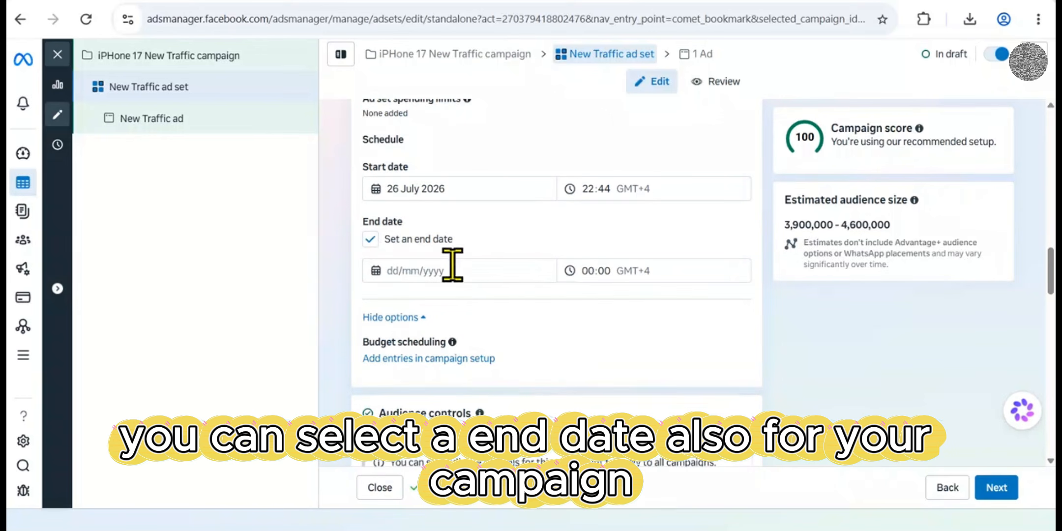
{"action": "left_click", "coordinate": [473, 271]}
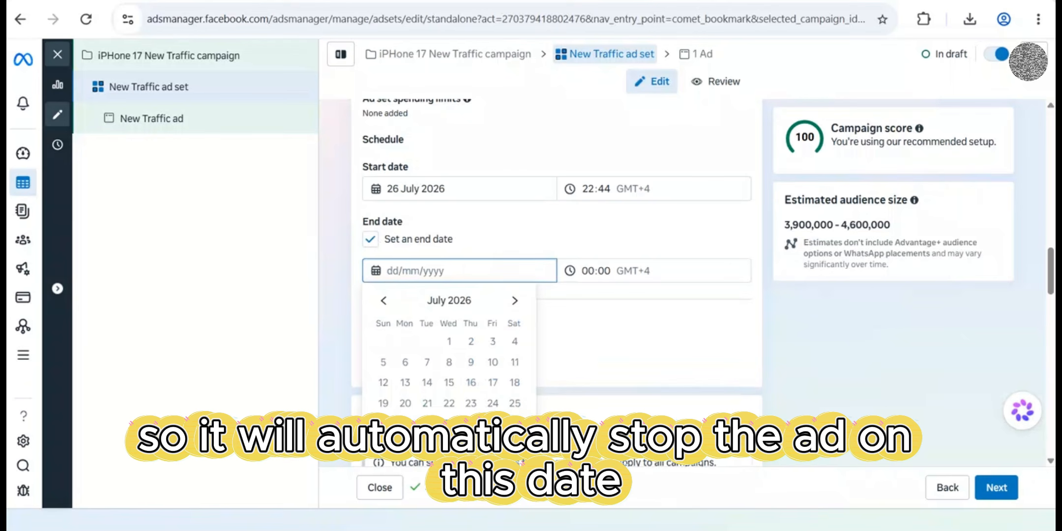
{"action": "left_click", "coordinate": [493, 423]}
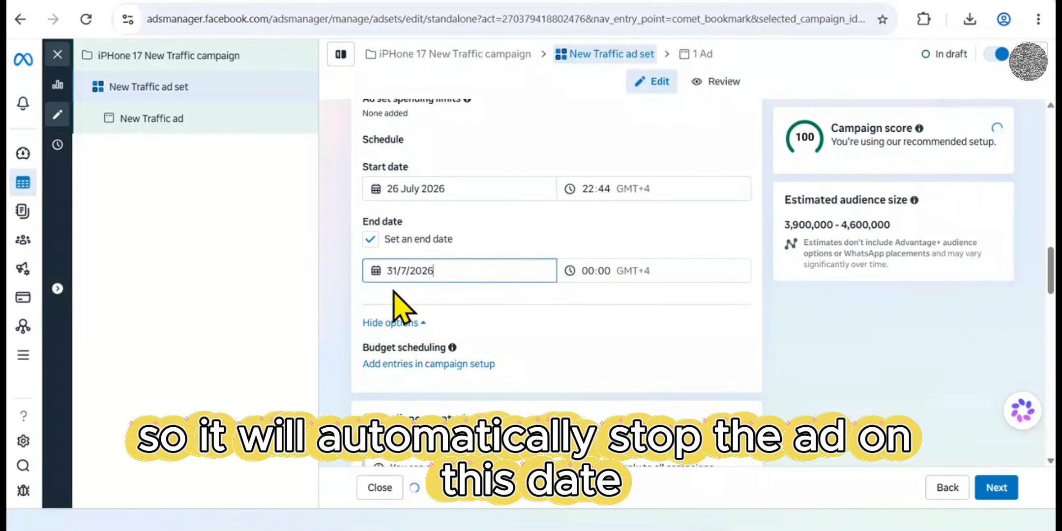
- Review the ad set's audience controls, including locations, custom audiences, age and gender
{"action": "scroll", "coordinate": [529, 339], "scroll_direction": "down", "scroll_amount": 5}
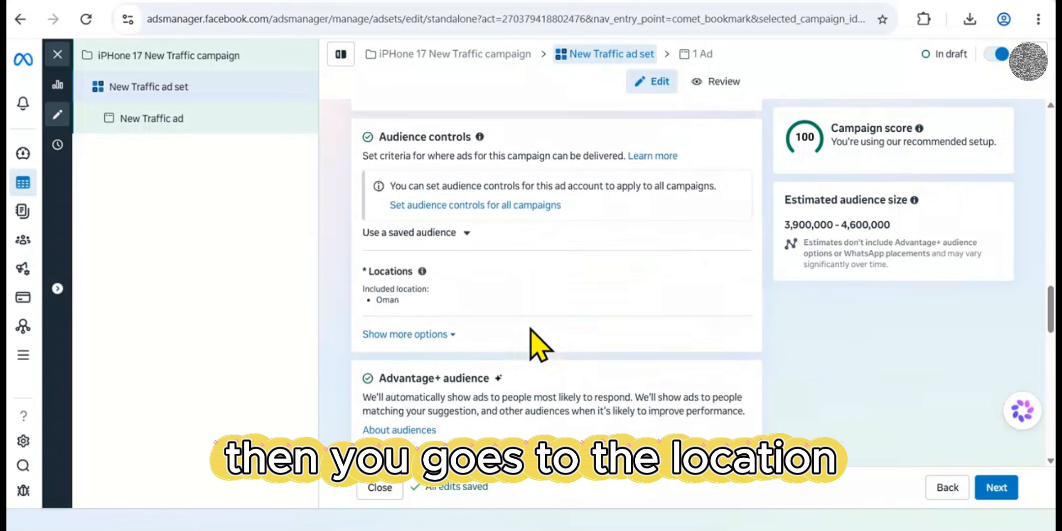
{"action": "scroll", "coordinate": [532, 335], "scroll_direction": "down", "scroll_amount": 1}
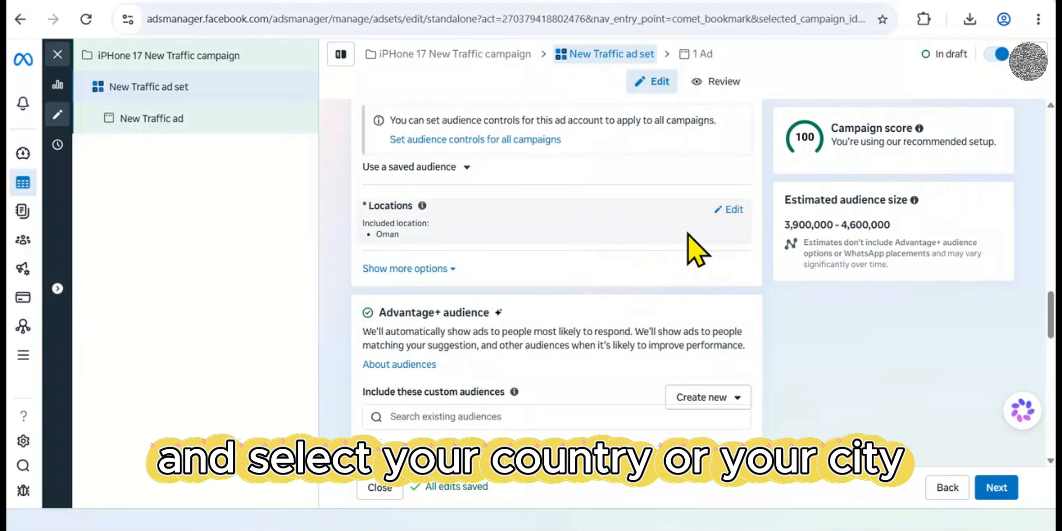
{"action": "scroll", "coordinate": [524, 276], "scroll_direction": "down", "scroll_amount": 3}
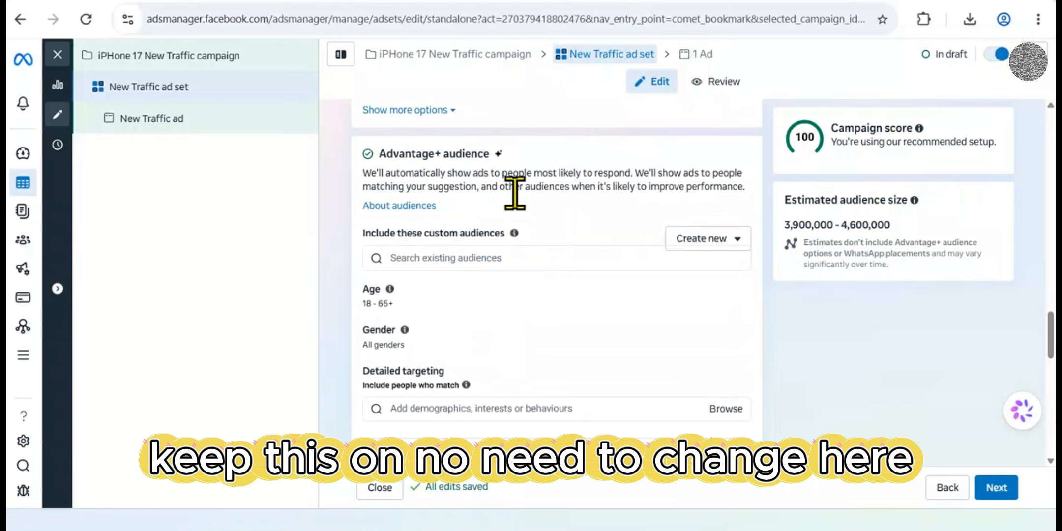
{"action": "scroll", "coordinate": [606, 169], "scroll_direction": "down", "scroll_amount": 2}
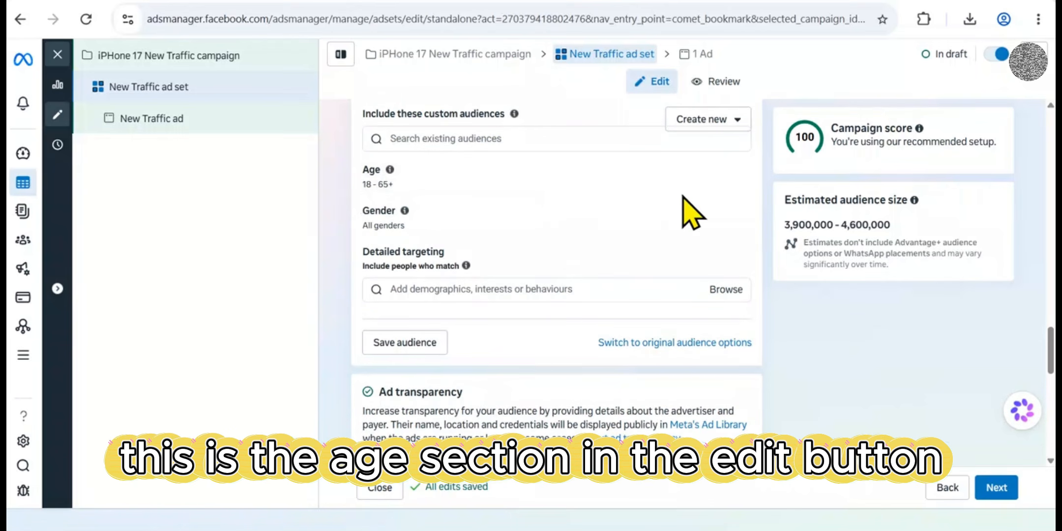
{"action": "mouse_move", "coordinate": [729, 178]}
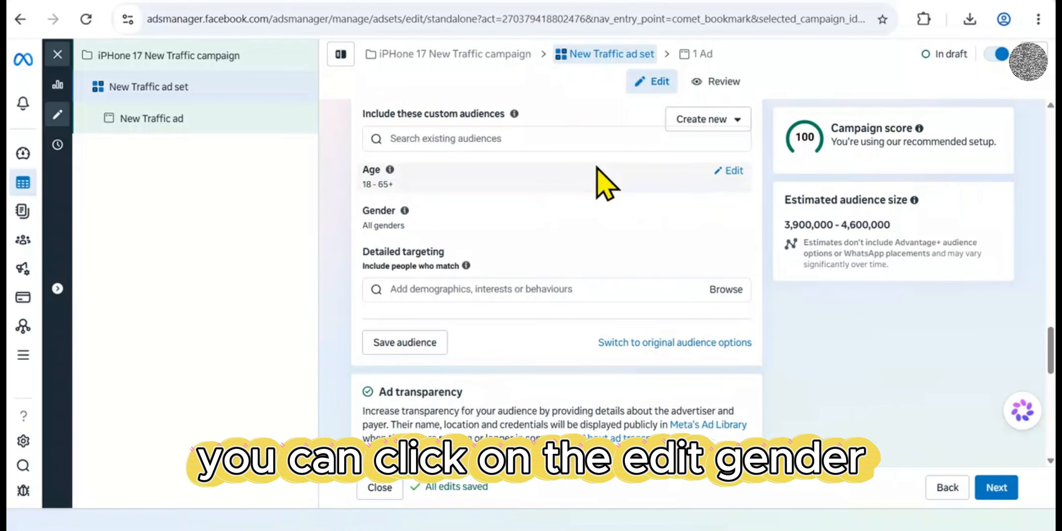
{"action": "mouse_move", "coordinate": [584, 222]}
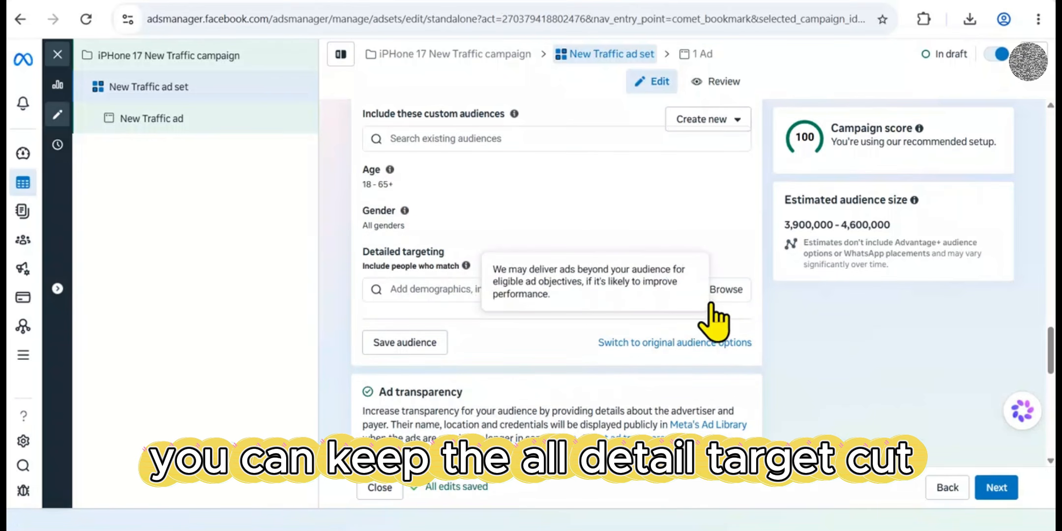
- Browse the detailed targeting categories for behaviours, interests and demographics, including Entertainment (leisure), and close the list without selecting any
{"action": "left_click", "coordinate": [727, 290]}
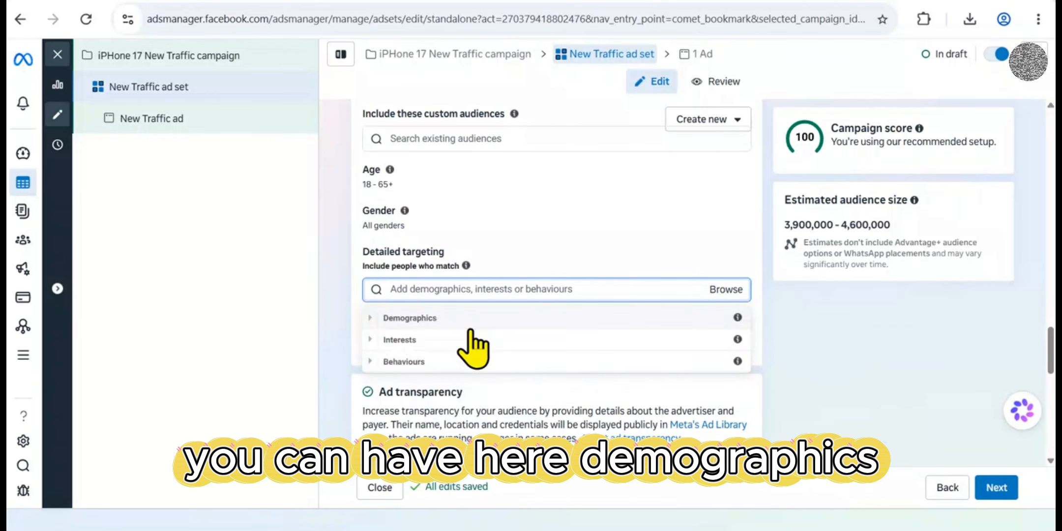
{"action": "left_click", "coordinate": [371, 363]}
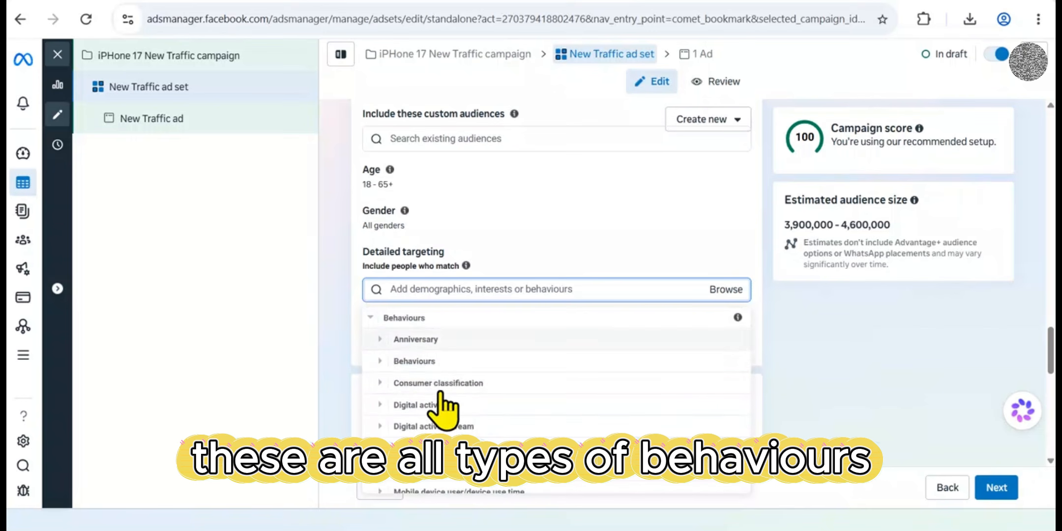
{"action": "left_click", "coordinate": [370, 319]}
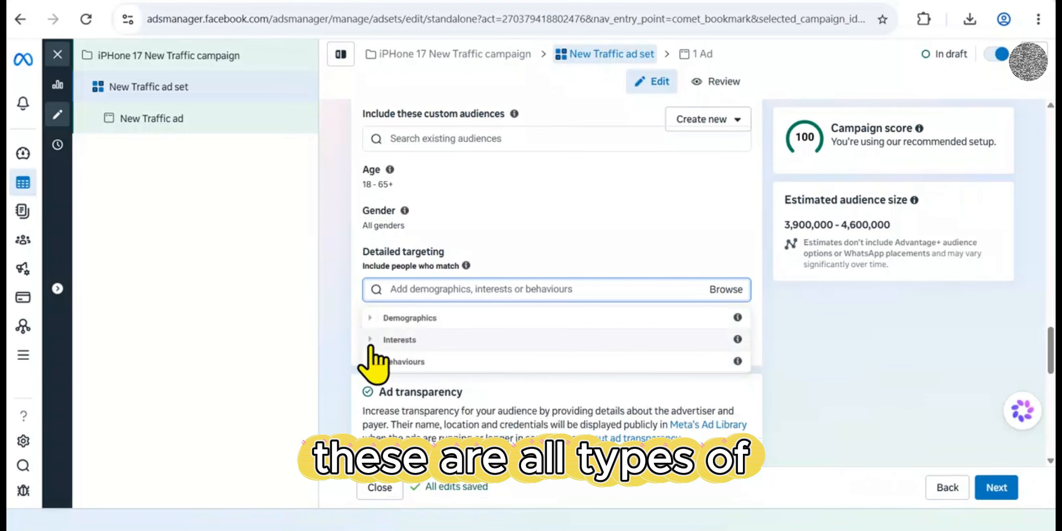
{"action": "left_click", "coordinate": [368, 340]}
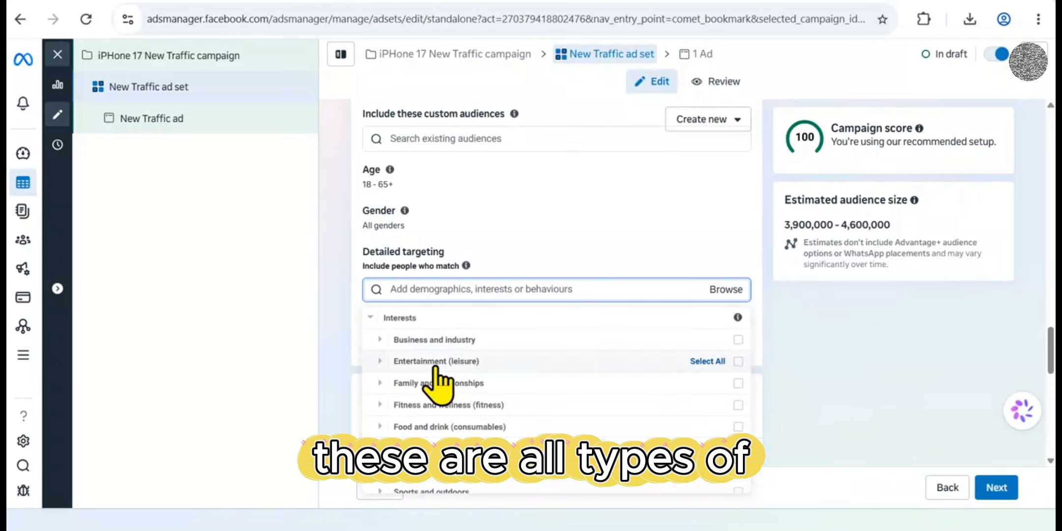
{"action": "left_click", "coordinate": [436, 364]}
{"action": "scroll", "coordinate": [461, 376], "scroll_direction": "up", "scroll_amount": 3}
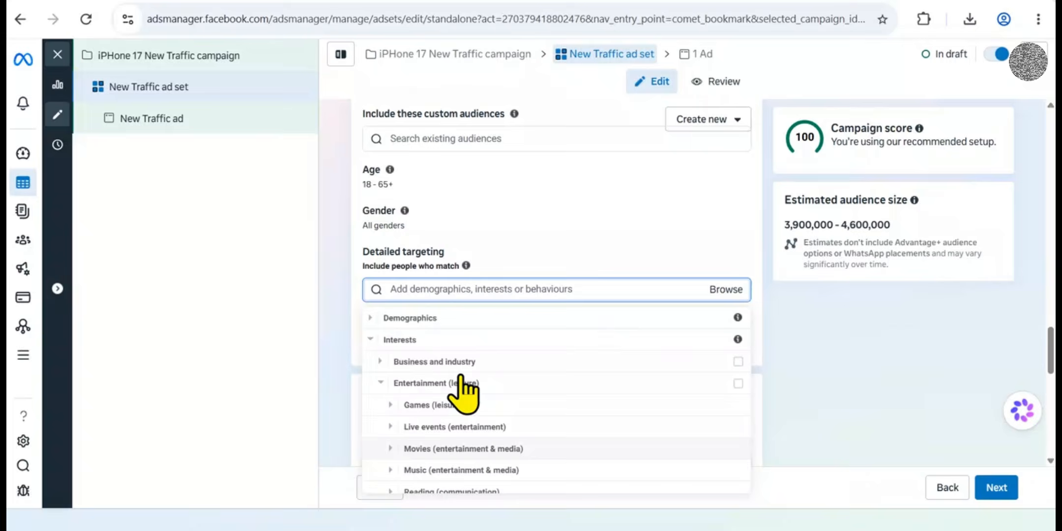
{"action": "left_click", "coordinate": [371, 340]}
{"action": "left_click", "coordinate": [371, 319]}
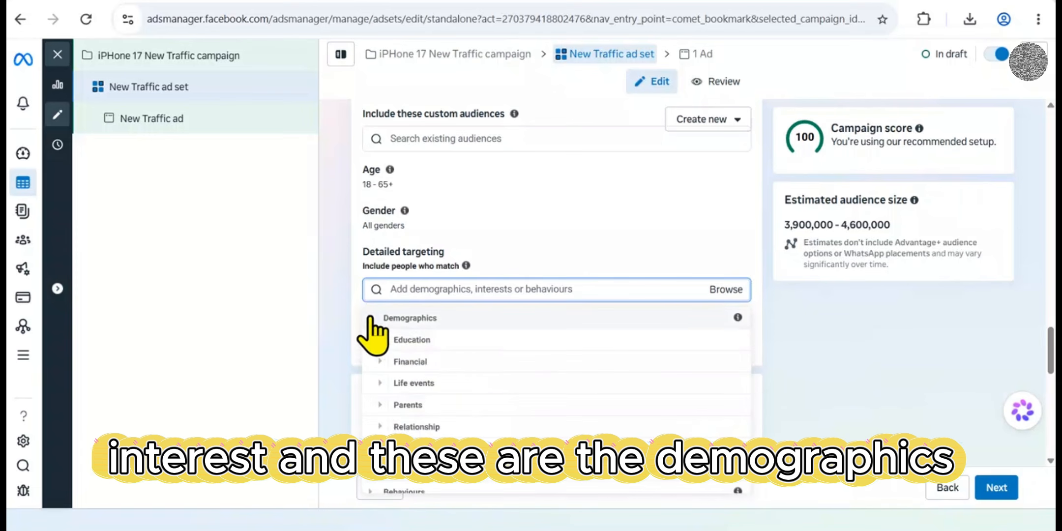
{"action": "left_click", "coordinate": [372, 317]}
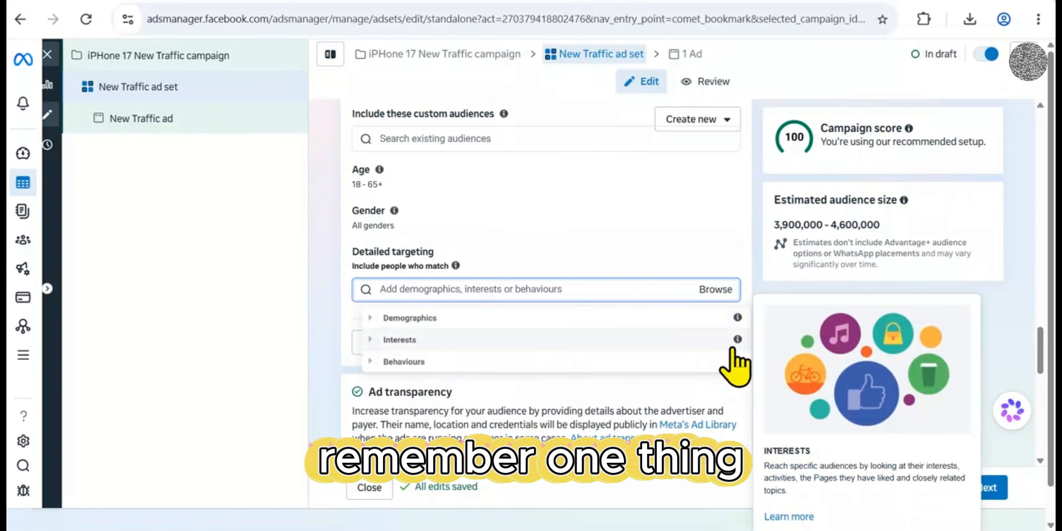
{"action": "left_click", "coordinate": [760, 295]}
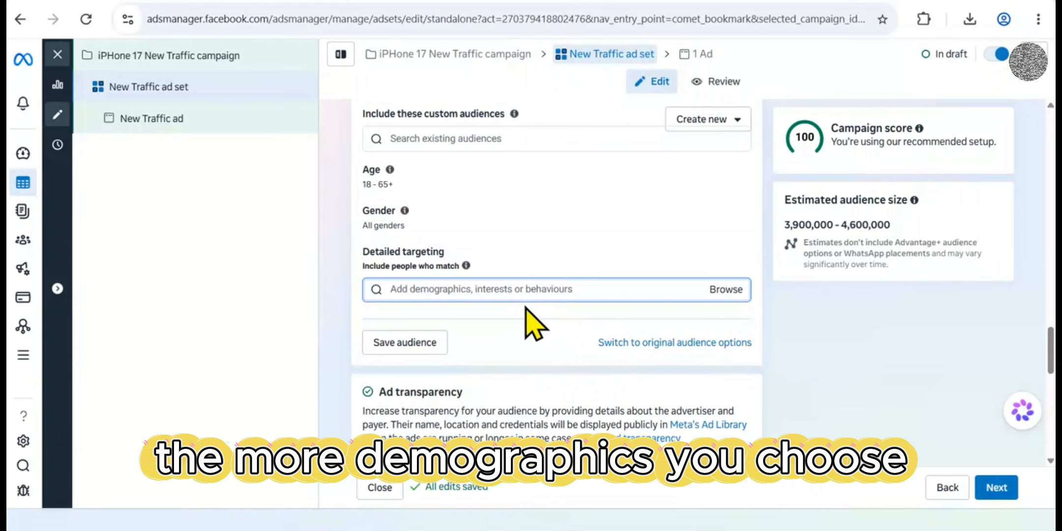
- Open the placement options, keep Advantage+ placements (recommended) selected, and proceed to the ad settings
{"action": "scroll", "coordinate": [534, 325], "scroll_direction": "down", "scroll_amount": 4}
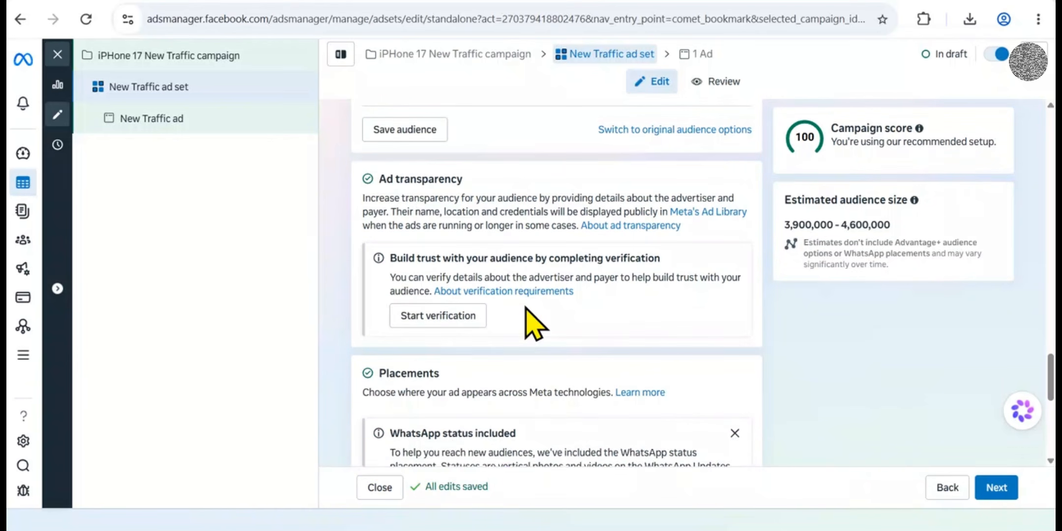
{"action": "scroll", "coordinate": [534, 325], "scroll_direction": "down", "scroll_amount": 8}
{"action": "scroll", "coordinate": [535, 325], "scroll_direction": "down", "scroll_amount": 1}
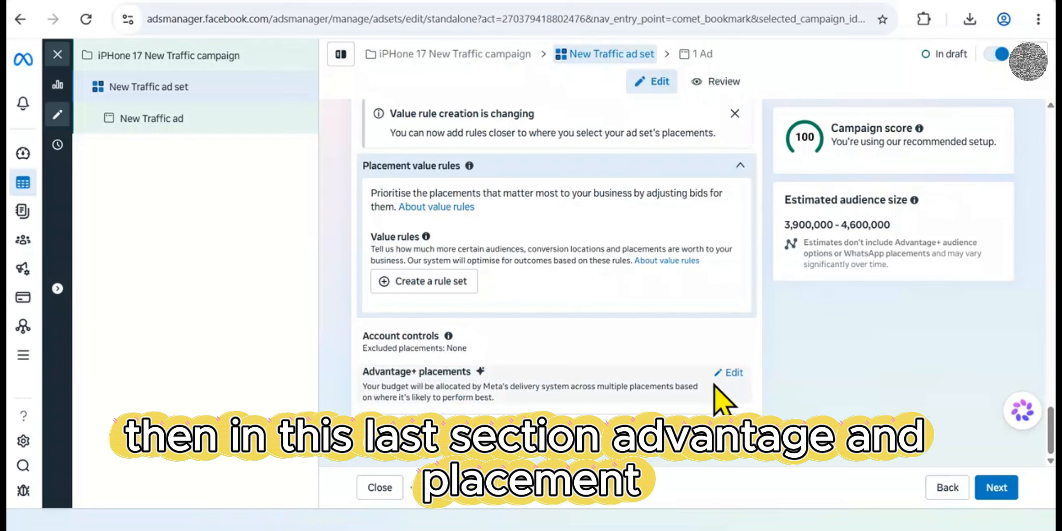
{"action": "left_click", "coordinate": [731, 373]}
{"action": "scroll", "coordinate": [550, 386], "scroll_direction": "down", "scroll_amount": 3}
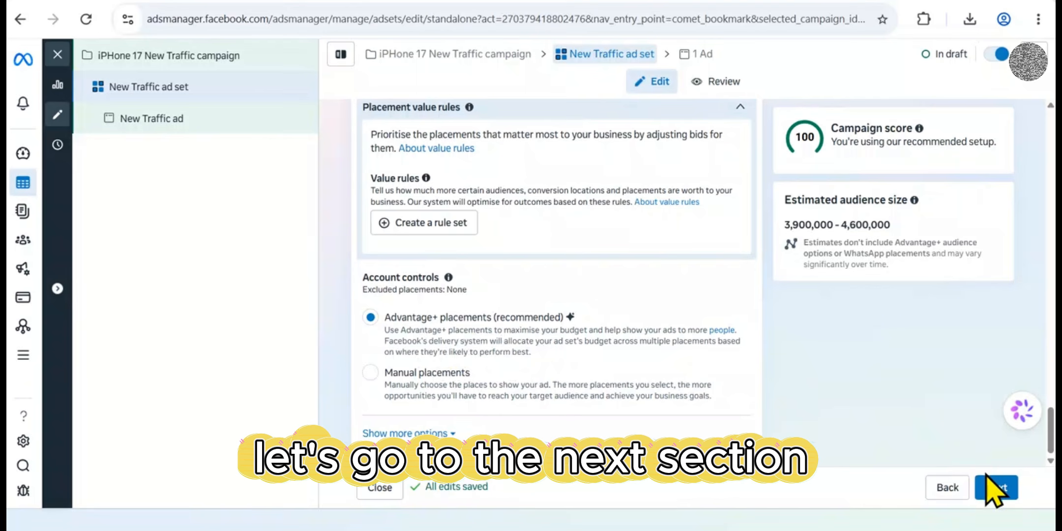
{"action": "left_click", "coordinate": [996, 487]}
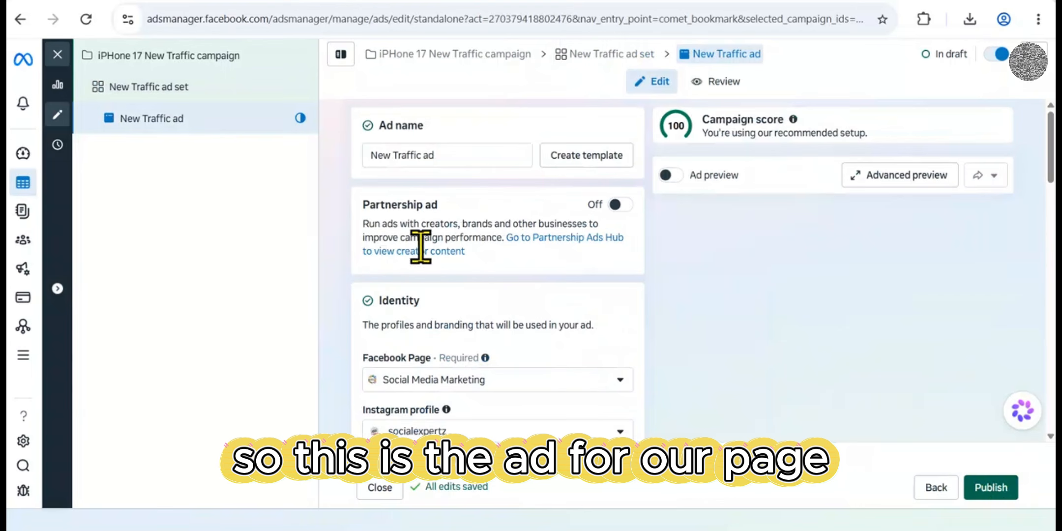
- Check the Facebook Page selection in the ad's Identity section and continue to the Ad setup options
{"action": "scroll", "coordinate": [496, 320], "scroll_direction": "down", "scroll_amount": 3}
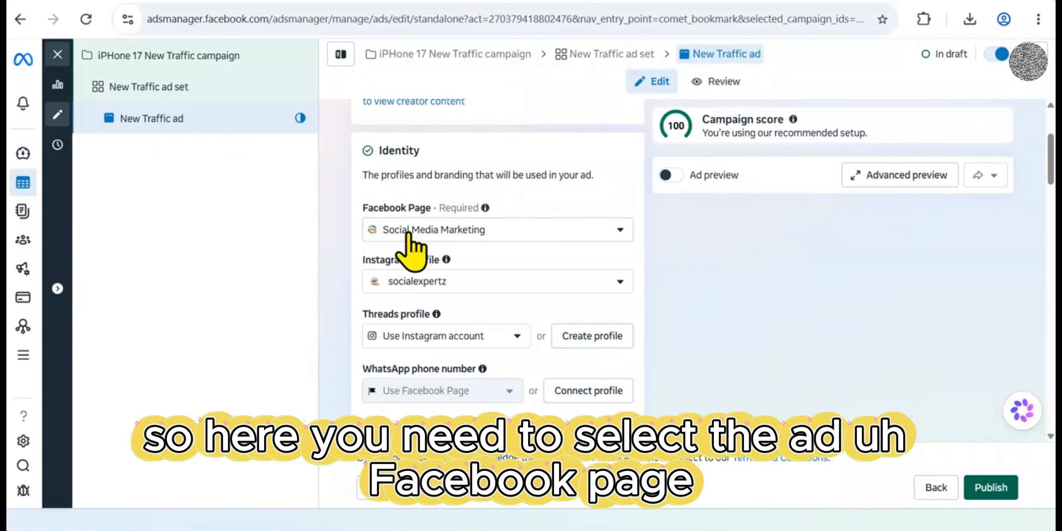
{"action": "left_click", "coordinate": [548, 234]}
{"action": "left_click", "coordinate": [547, 233]}
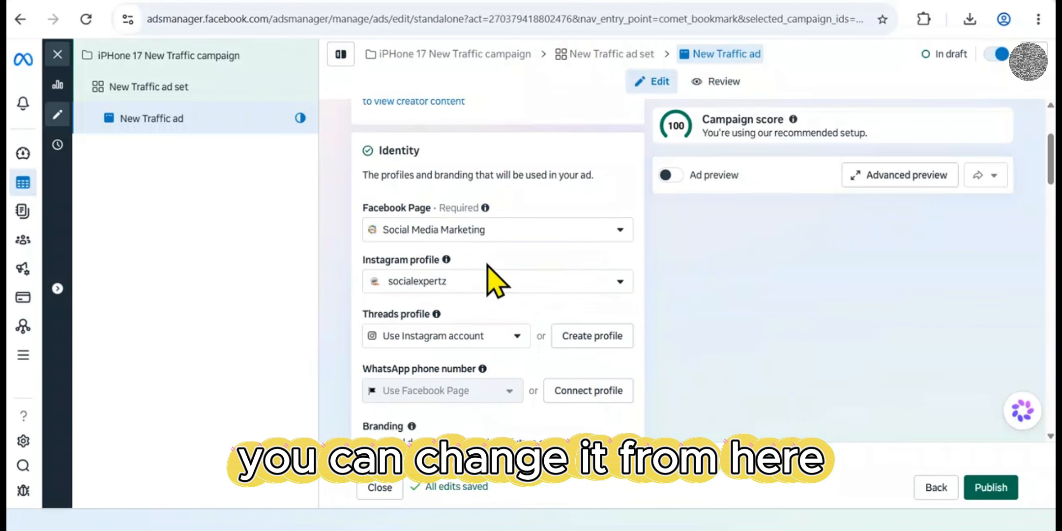
{"action": "scroll", "coordinate": [486, 275], "scroll_direction": "down", "scroll_amount": 6}
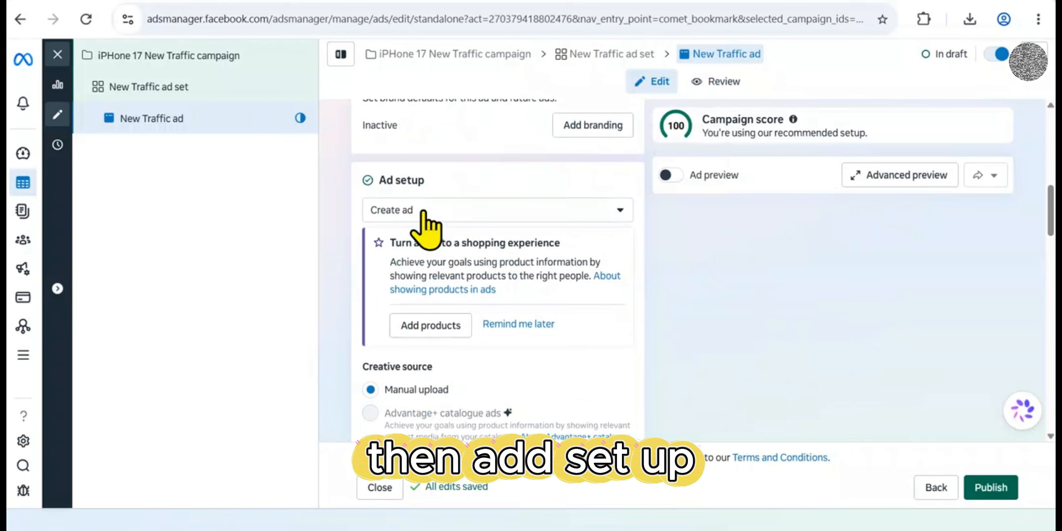
- Keep Create ad with manual upload in the ad setup and choose Carousel as the ad format
{"action": "left_click", "coordinate": [588, 217]}
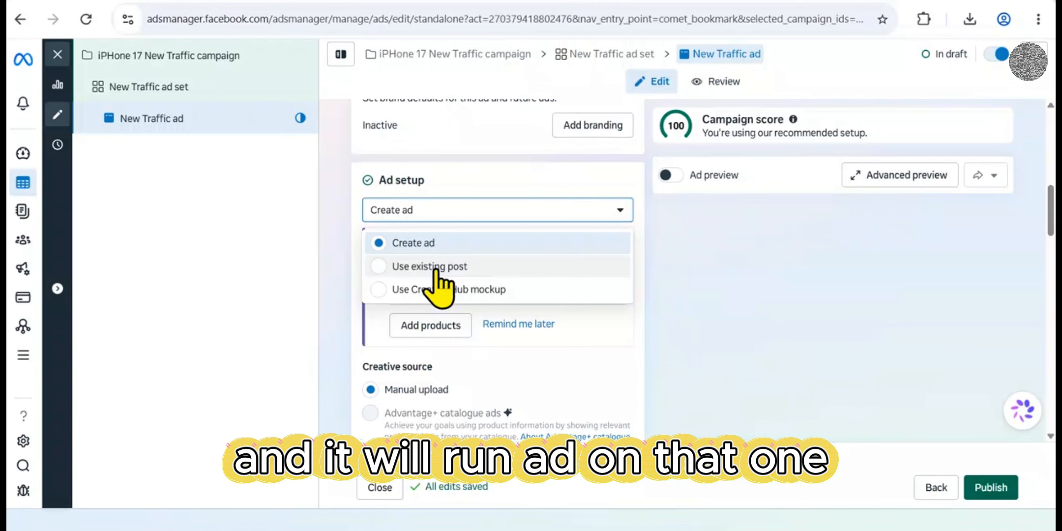
{"action": "left_click", "coordinate": [418, 243]}
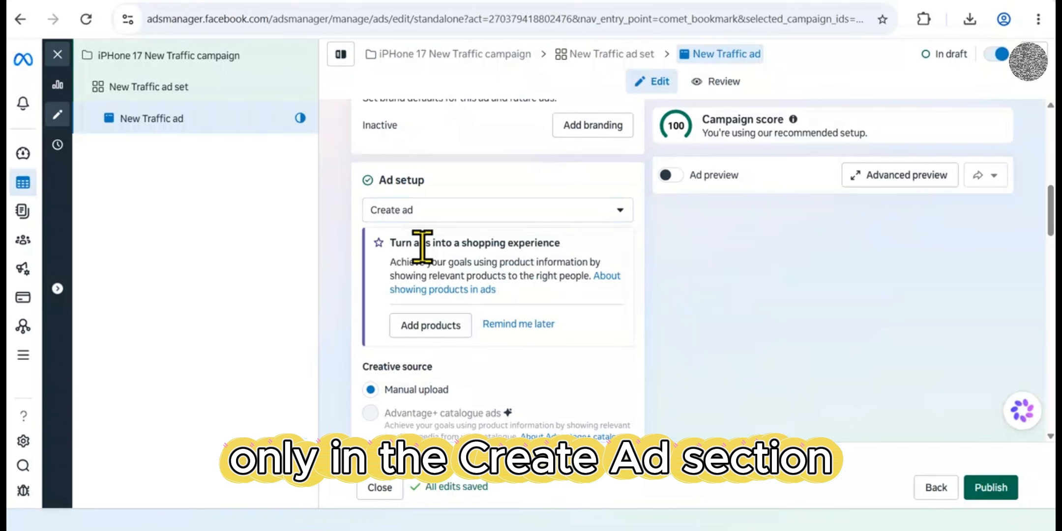
{"action": "scroll", "coordinate": [563, 352], "scroll_direction": "down", "scroll_amount": 2}
{"action": "left_click", "coordinate": [422, 283]}
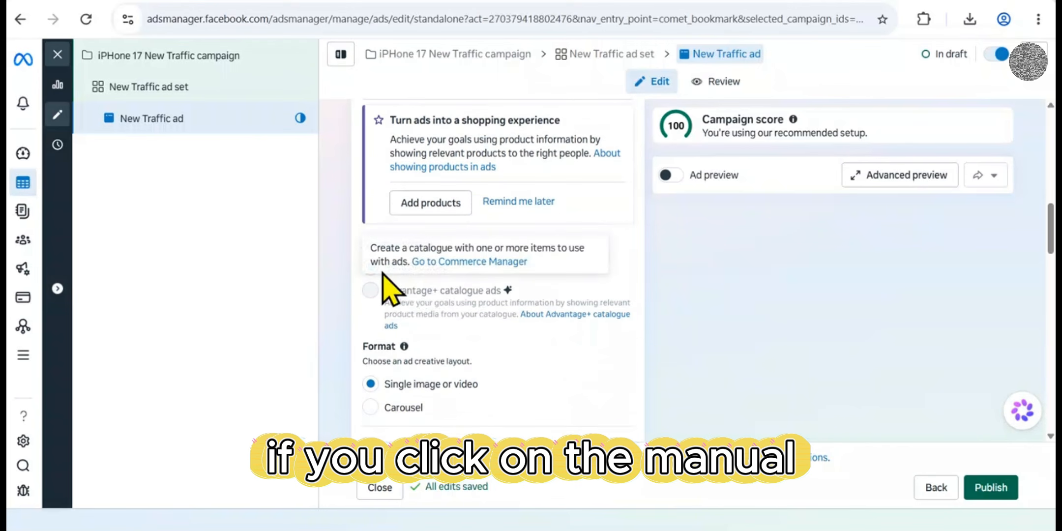
{"action": "scroll", "coordinate": [475, 352], "scroll_direction": "down", "scroll_amount": 3}
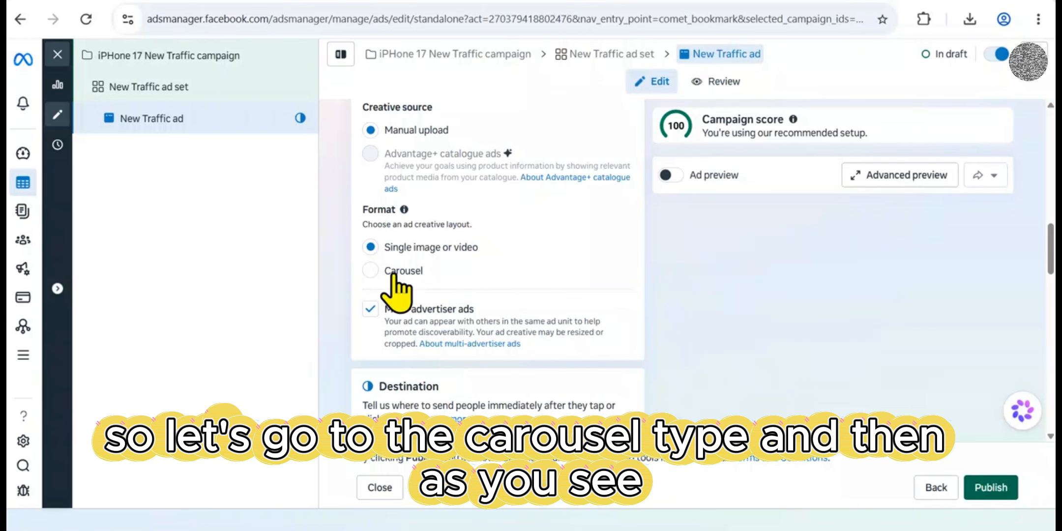
{"action": "left_click", "coordinate": [371, 270]}
- Add image cards to the carousel using the three iPhone 17 Pro Max images from the account images
{"action": "scroll", "coordinate": [372, 289], "scroll_direction": "down", "scroll_amount": 4}
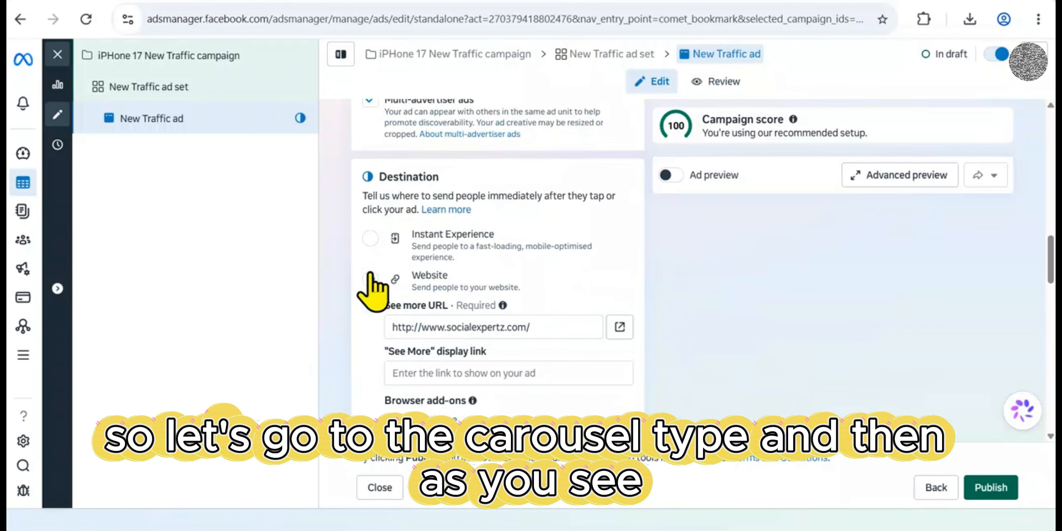
{"action": "scroll", "coordinate": [516, 289], "scroll_direction": "down", "scroll_amount": 2}
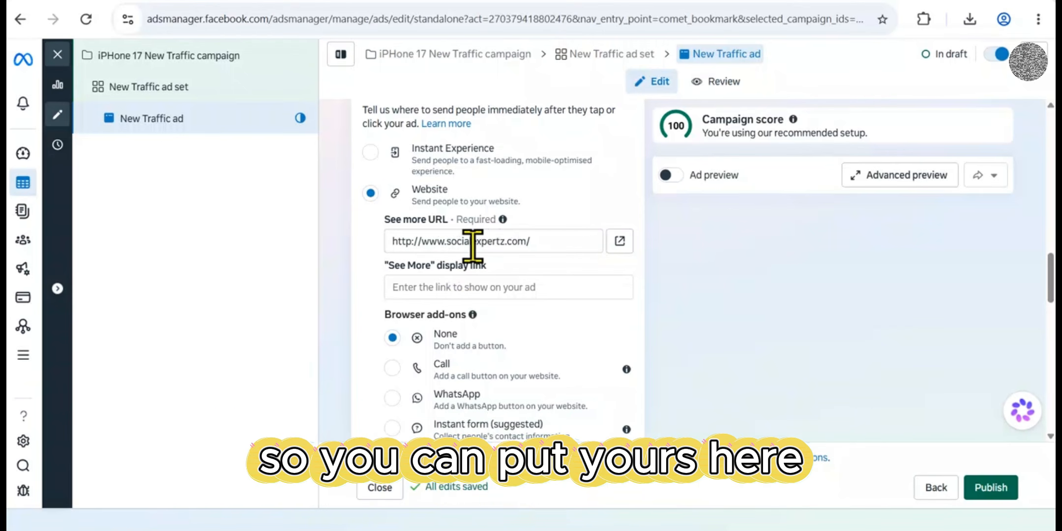
{"action": "scroll", "coordinate": [473, 246], "scroll_direction": "down", "scroll_amount": 8}
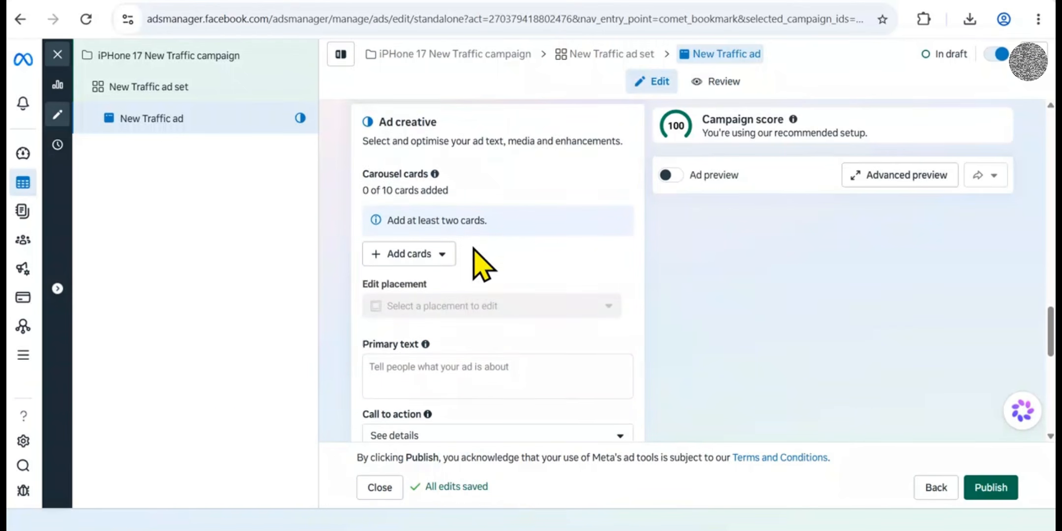
{"action": "left_click", "coordinate": [419, 207]}
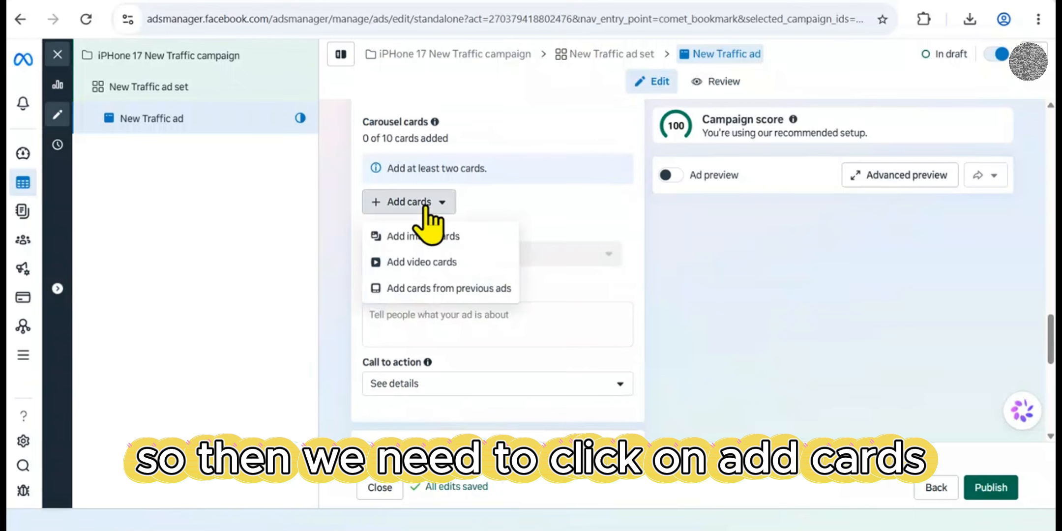
{"action": "left_click", "coordinate": [458, 236]}
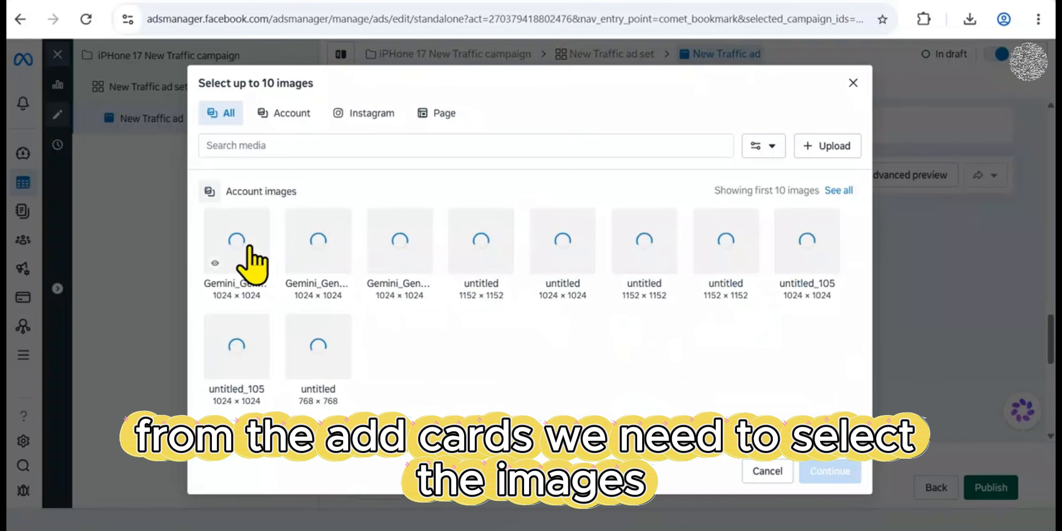
{"action": "left_click", "coordinate": [251, 248]}
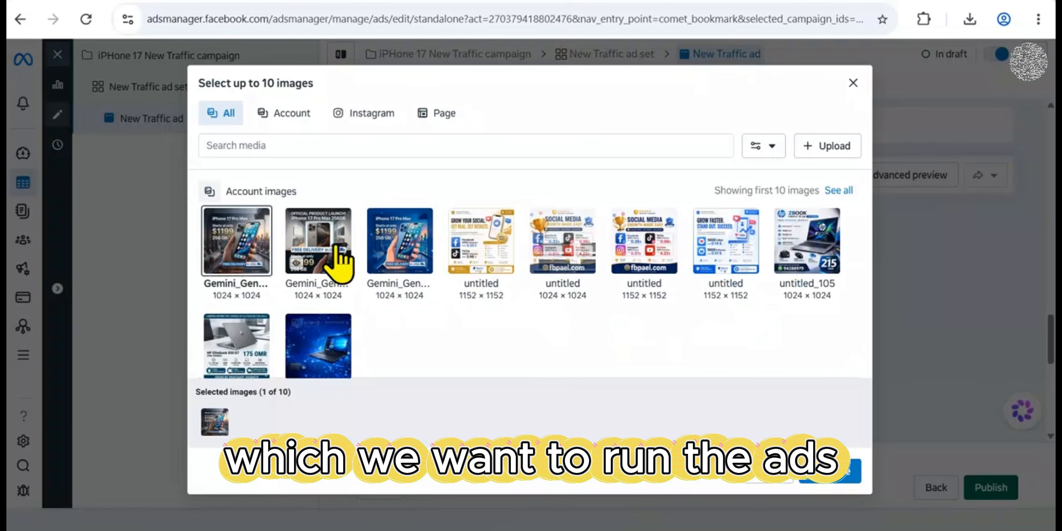
{"action": "left_click", "coordinate": [338, 263]}
{"action": "left_click", "coordinate": [391, 265]}
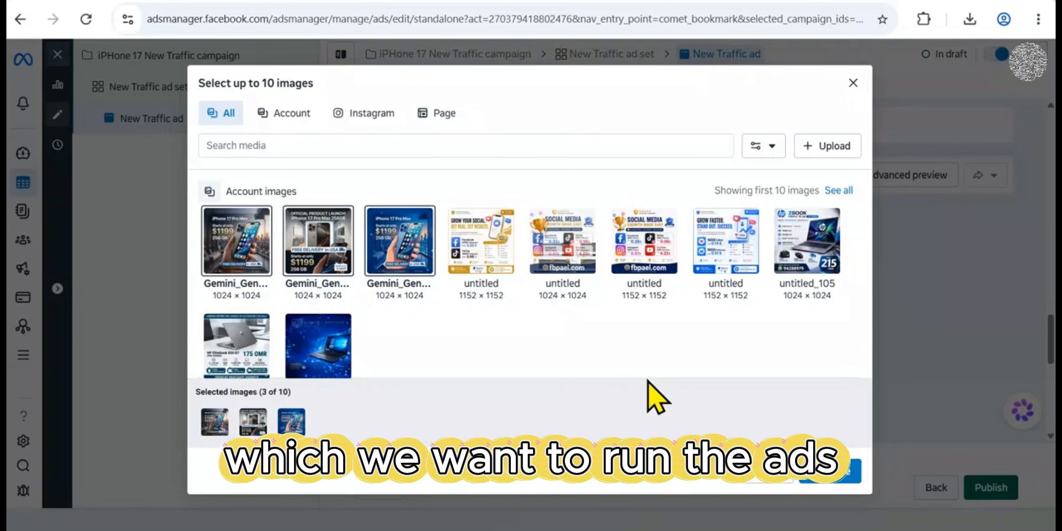
{"action": "left_click", "coordinate": [828, 474]}
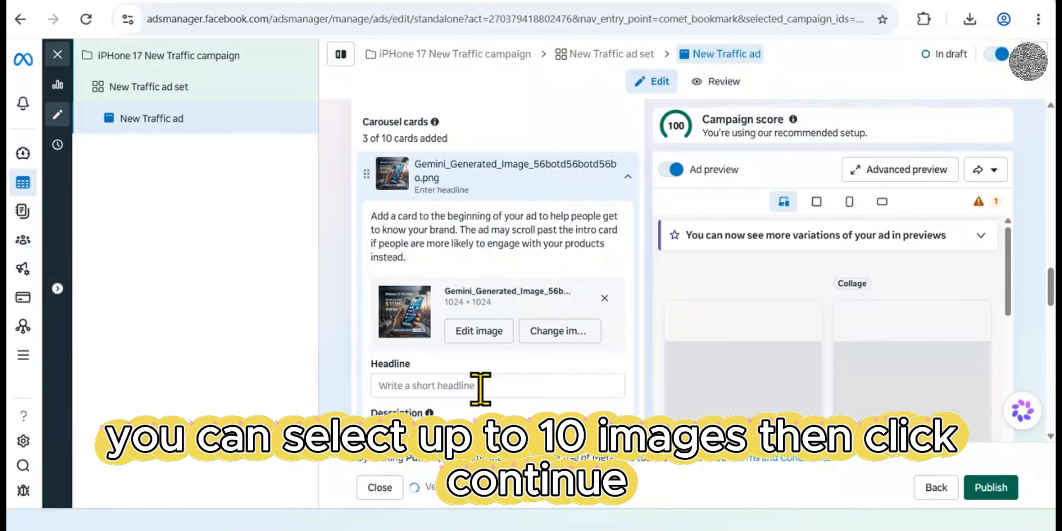
- Copy the Option 1 primary text from the Gemini chat and paste it as the ad's primary text
{"action": "scroll", "coordinate": [472, 377], "scroll_direction": "down", "scroll_amount": 3}
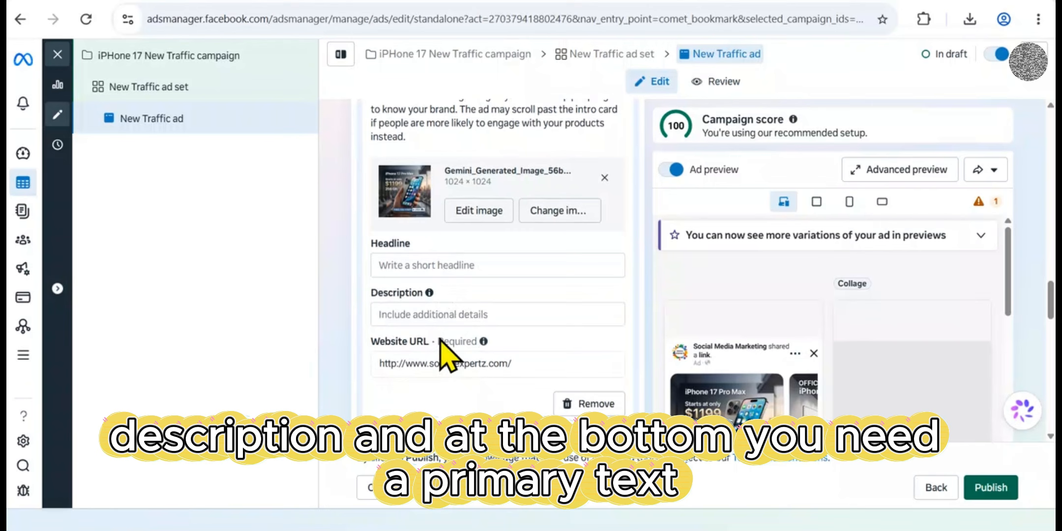
{"action": "scroll", "coordinate": [457, 283], "scroll_direction": "down", "scroll_amount": 2}
{"action": "scroll", "coordinate": [457, 283], "scroll_direction": "down", "scroll_amount": 5}
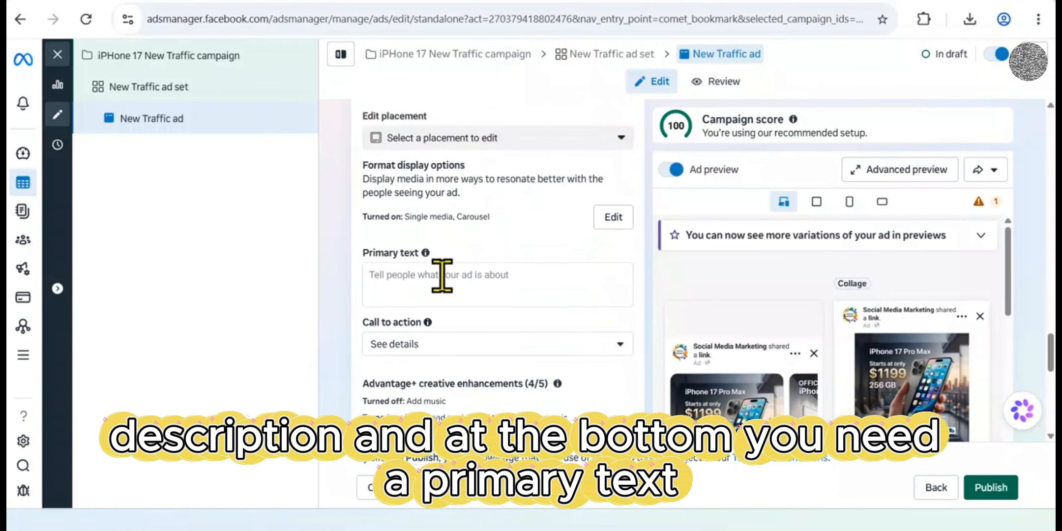
{"action": "scroll", "coordinate": [428, 280], "scroll_direction": "up", "scroll_amount": 6}
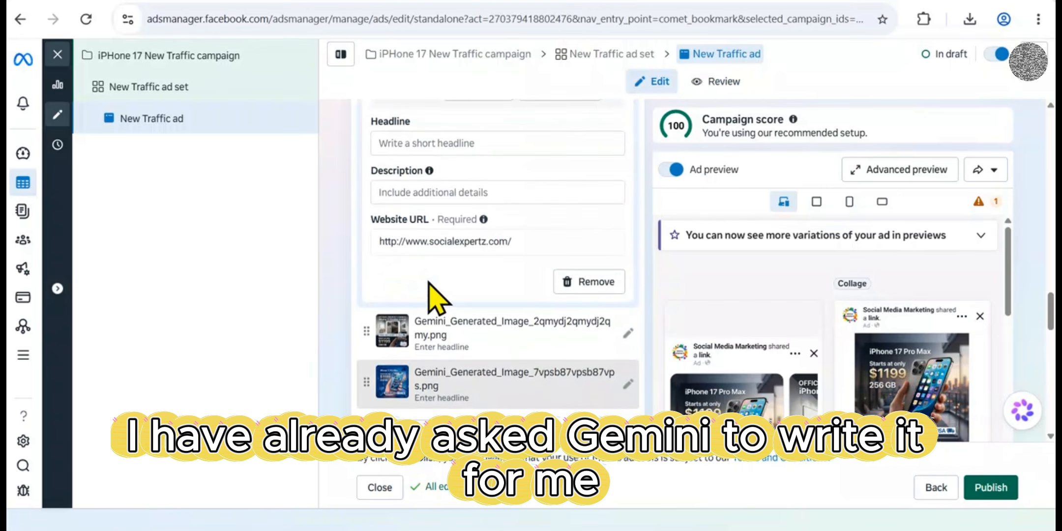
{"action": "scroll", "coordinate": [429, 282], "scroll_direction": "up", "scroll_amount": 1}
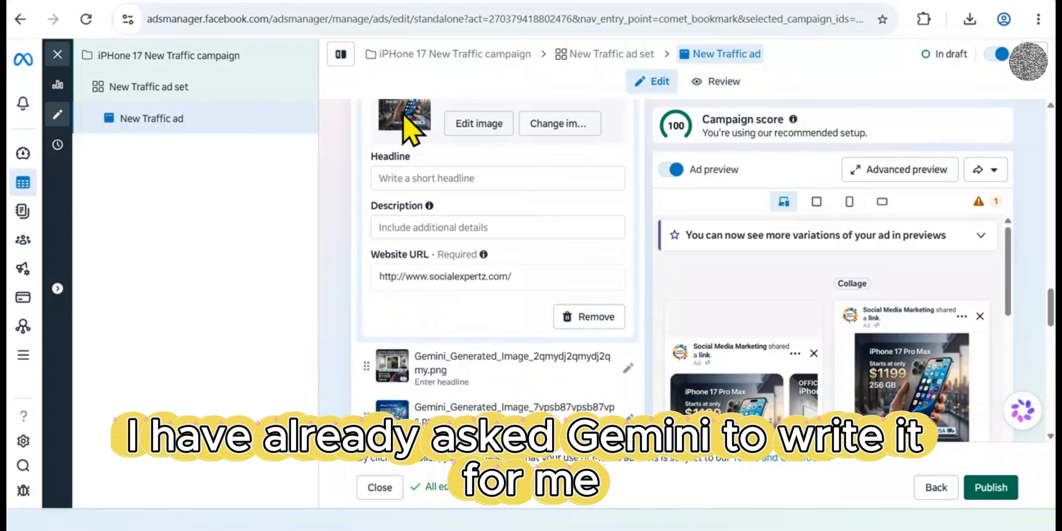
{"action": "left_click", "coordinate": [398, 1]}
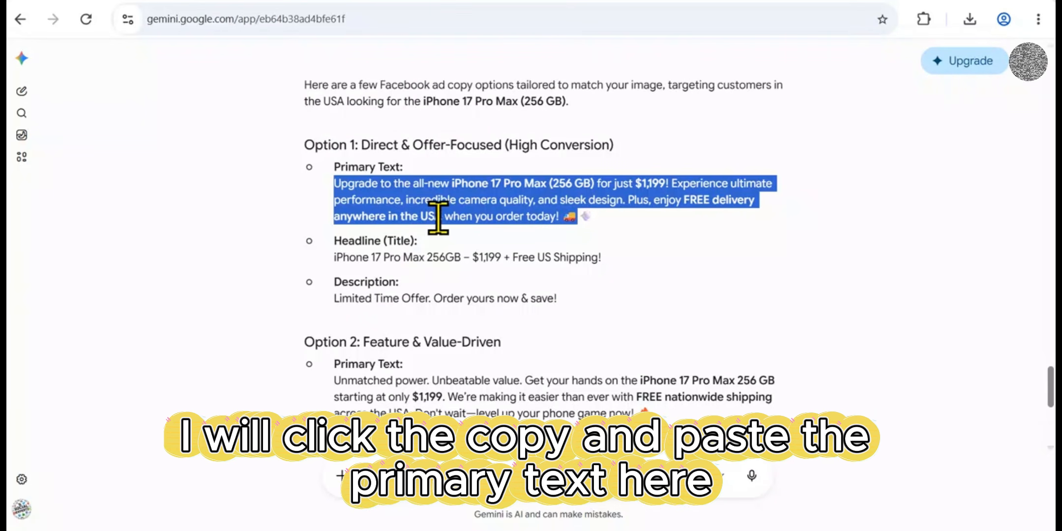
{"action": "left_click", "coordinate": [290, 1]}
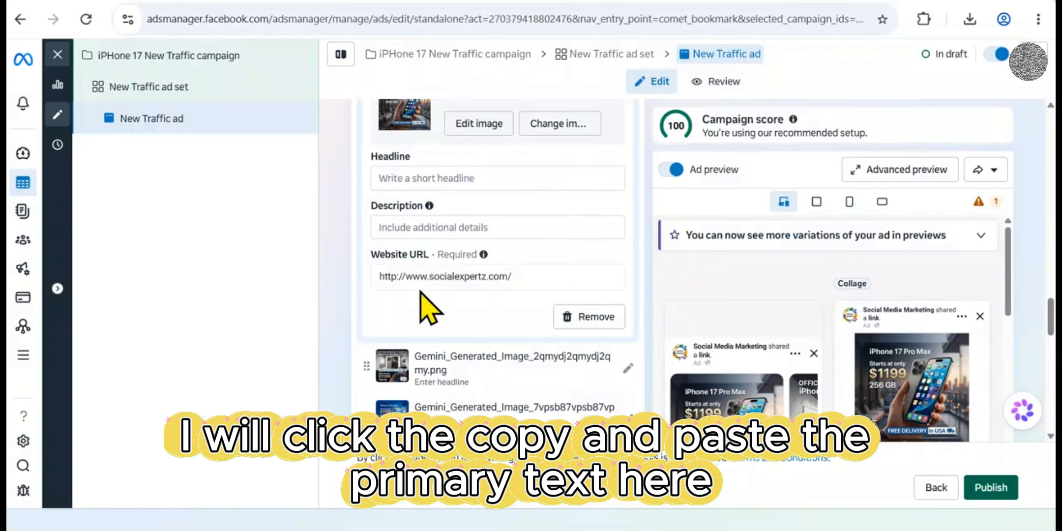
{"action": "scroll", "coordinate": [428, 308], "scroll_direction": "down", "scroll_amount": 5}
{"action": "left_click", "coordinate": [428, 309]}
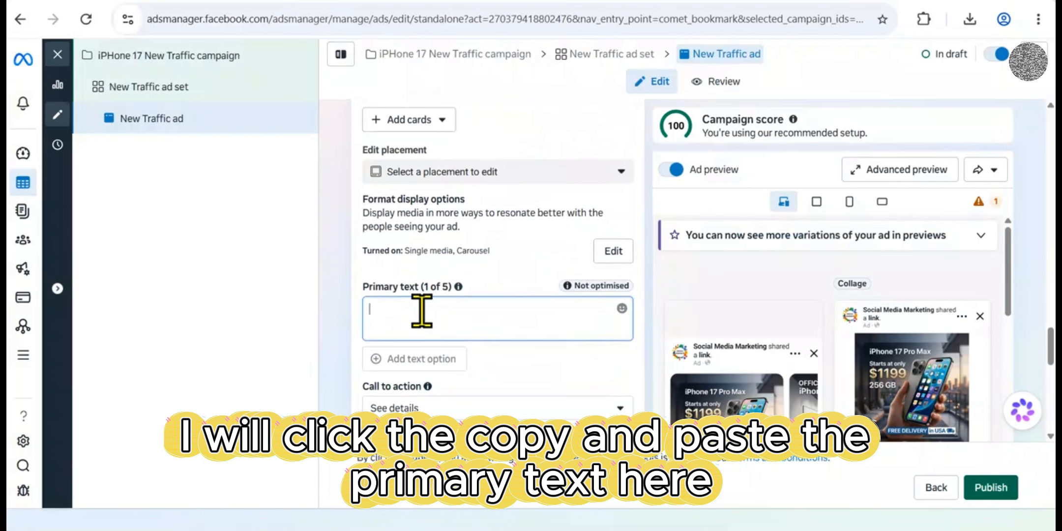
{"action": "type", "text": "Upgrade to the all-new iPhone 17 Pro Max (256 GB) for just $1,199! Experience ultimate performance, incredible camera quality, and sleek design. Plus, enjoy FREE delivery anywhere in the USA when you order today! 🚚"}
- Copy the Option 1 headline "iPhone 17 Pro Max 256GB – $1,199 + Free US Shipping!" from Gemini into the first carousel card's headline
{"action": "scroll", "coordinate": [433, 197], "scroll_direction": "up", "scroll_amount": 4}
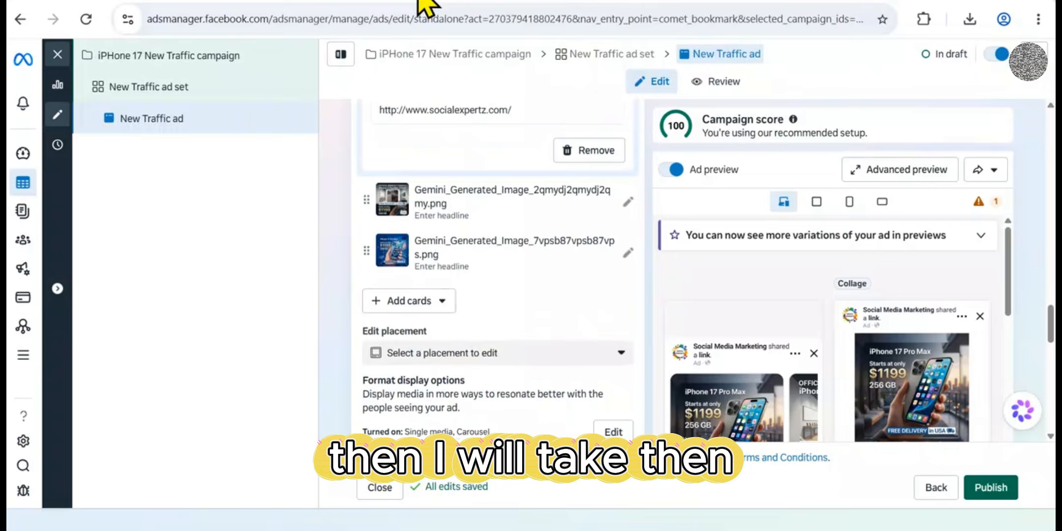
{"action": "left_click", "coordinate": [427, 6]}
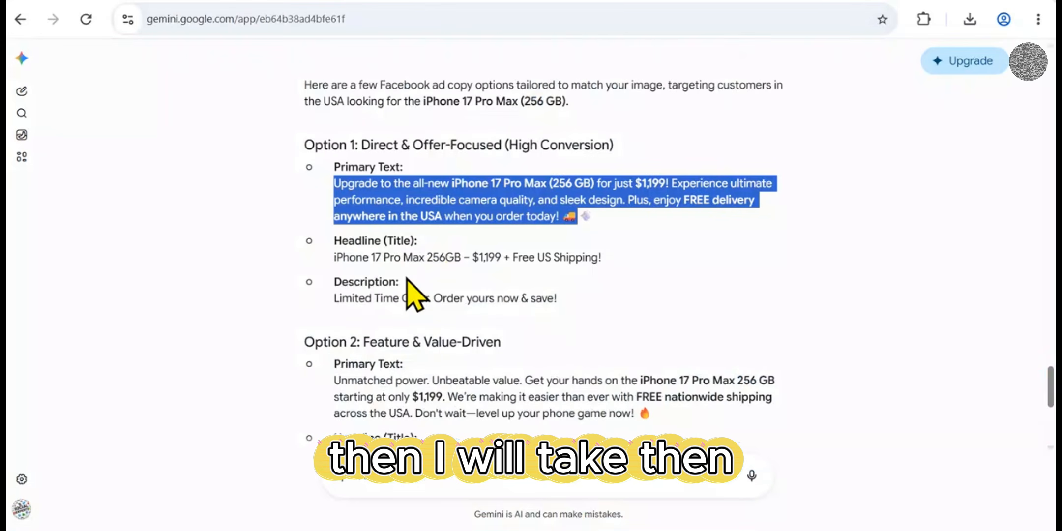
{"action": "scroll", "coordinate": [411, 295], "scroll_direction": "up", "scroll_amount": 2}
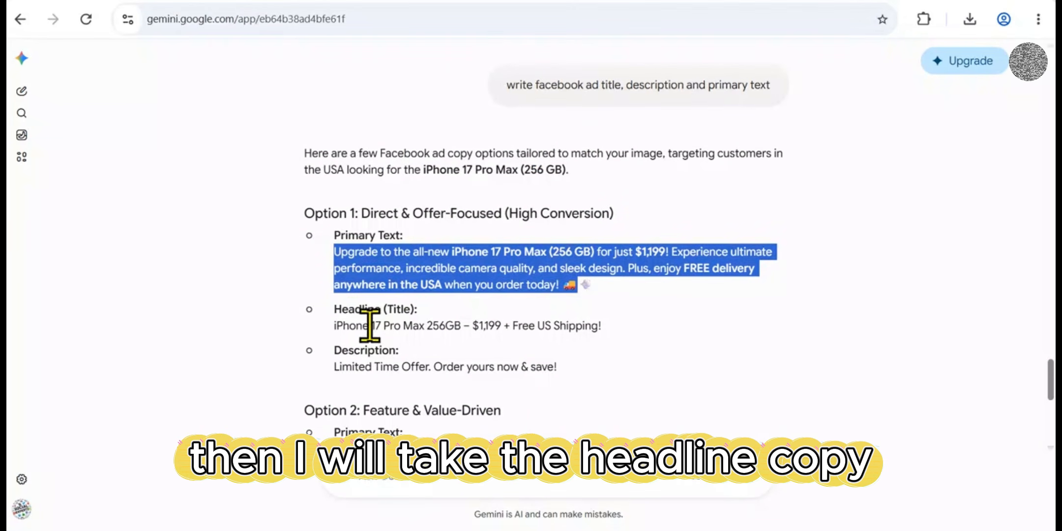
{"action": "triple_click", "coordinate": [368, 324]}
{"action": "key", "text": "ctrl+c"}
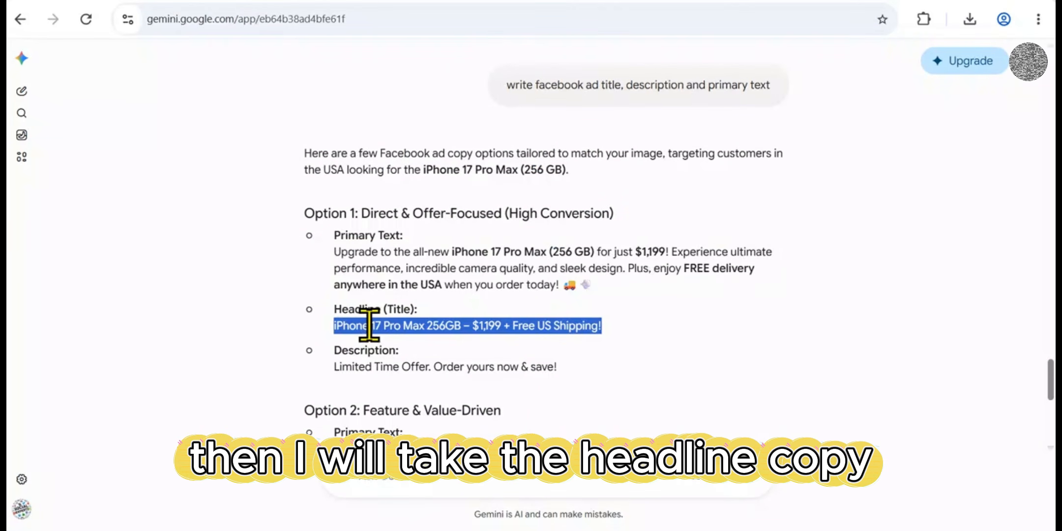
{"action": "left_click", "coordinate": [297, 4]}
{"action": "scroll", "coordinate": [367, 332], "scroll_direction": "down", "scroll_amount": 5}
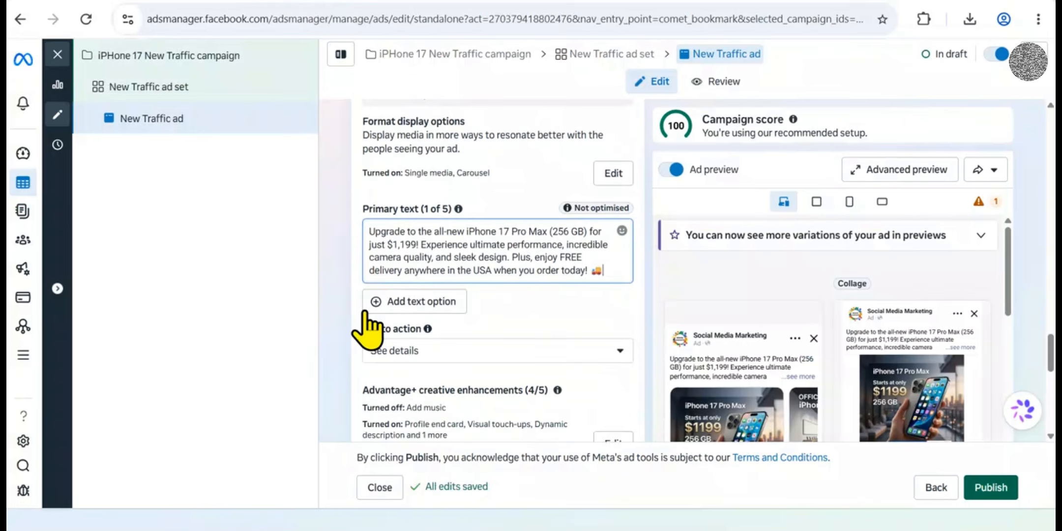
{"action": "scroll", "coordinate": [367, 330], "scroll_direction": "up", "scroll_amount": 5}
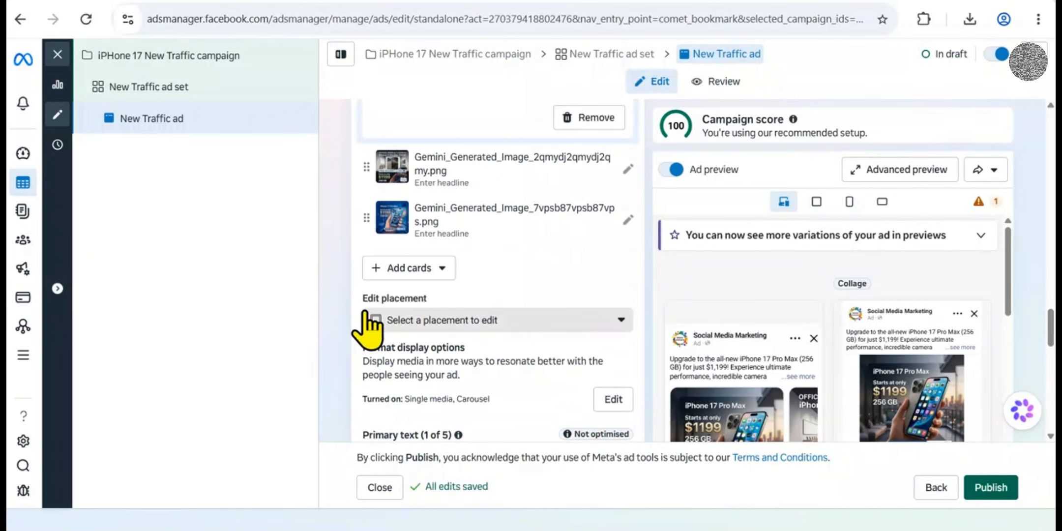
{"action": "scroll", "coordinate": [366, 327], "scroll_direction": "up", "scroll_amount": 5}
{"action": "left_click", "coordinate": [463, 215]}
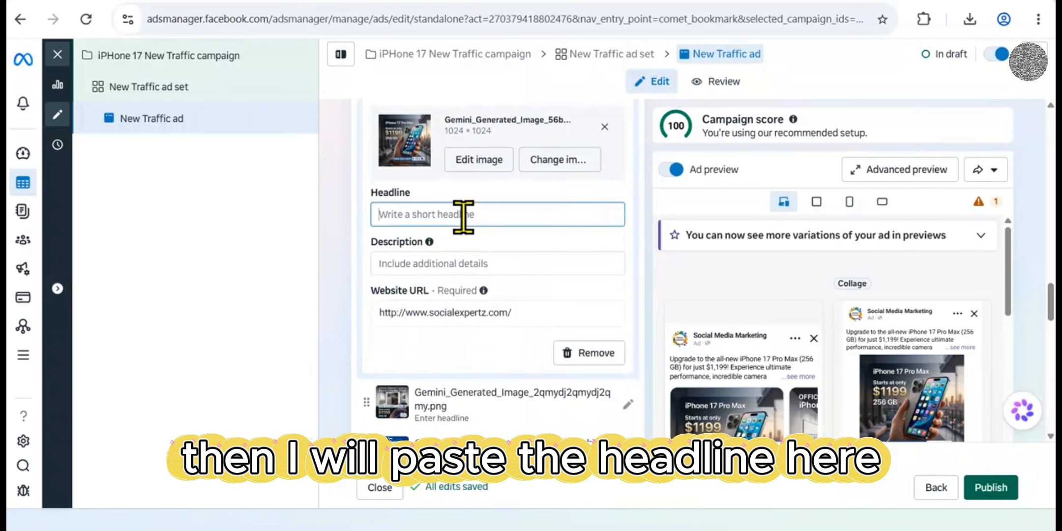
{"action": "key", "text": "ctrl+v"}
- Copy the Option 1 description "Limited Time Offer. Order yours now & save!" from Gemini into the first carousel card's description
{"action": "left_click", "coordinate": [428, 5]}
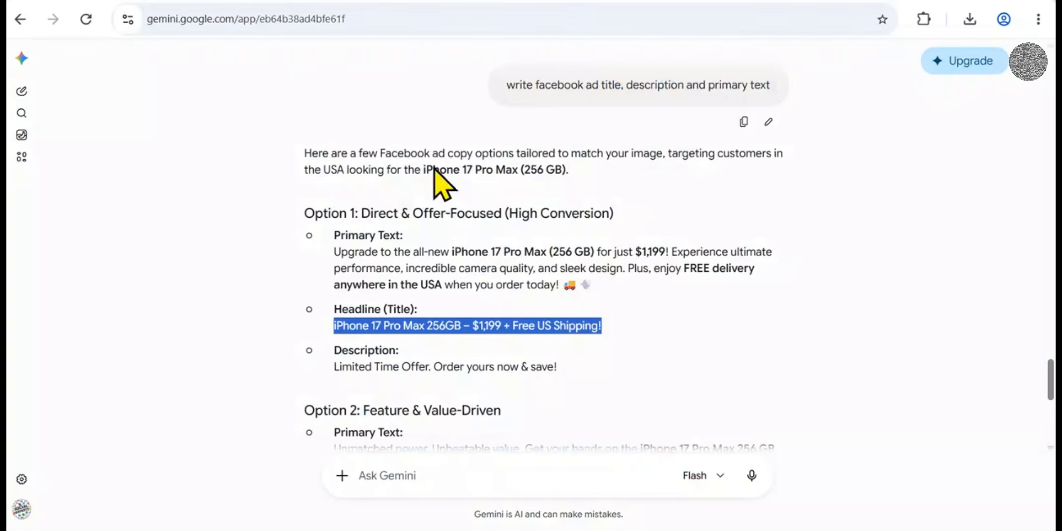
{"action": "triple_click", "coordinate": [366, 368]}
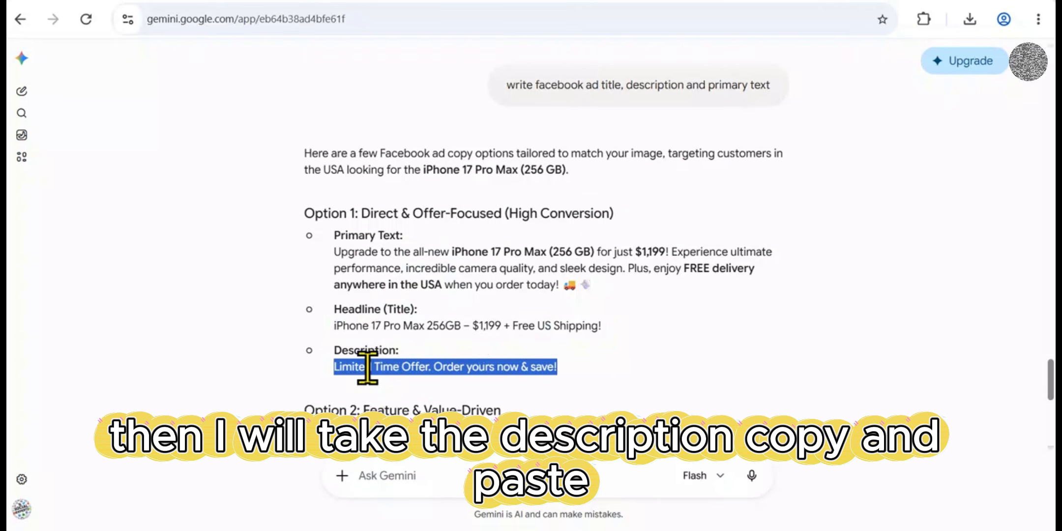
{"action": "key", "text": "ctrl+c"}
{"action": "left_click", "coordinate": [266, 5]}
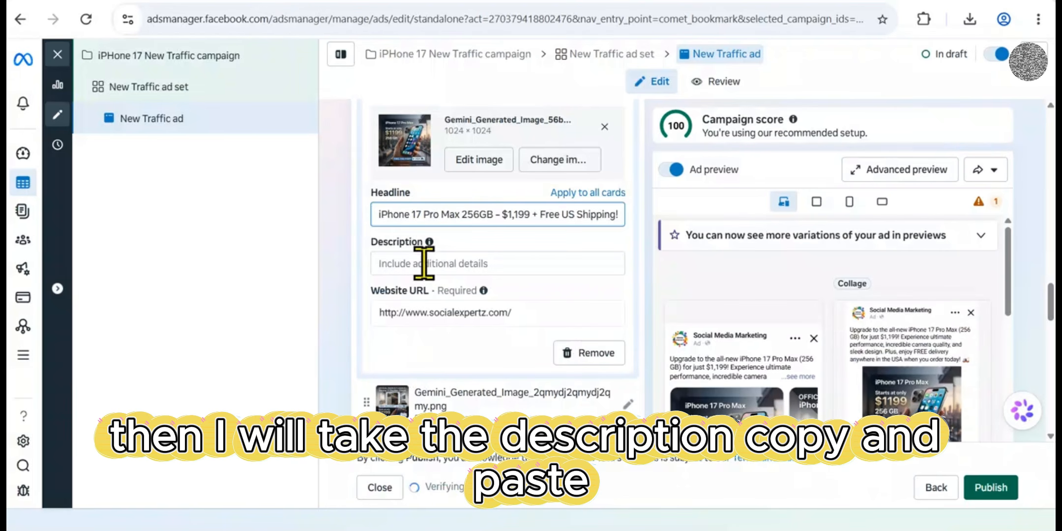
{"action": "left_click", "coordinate": [419, 265]}
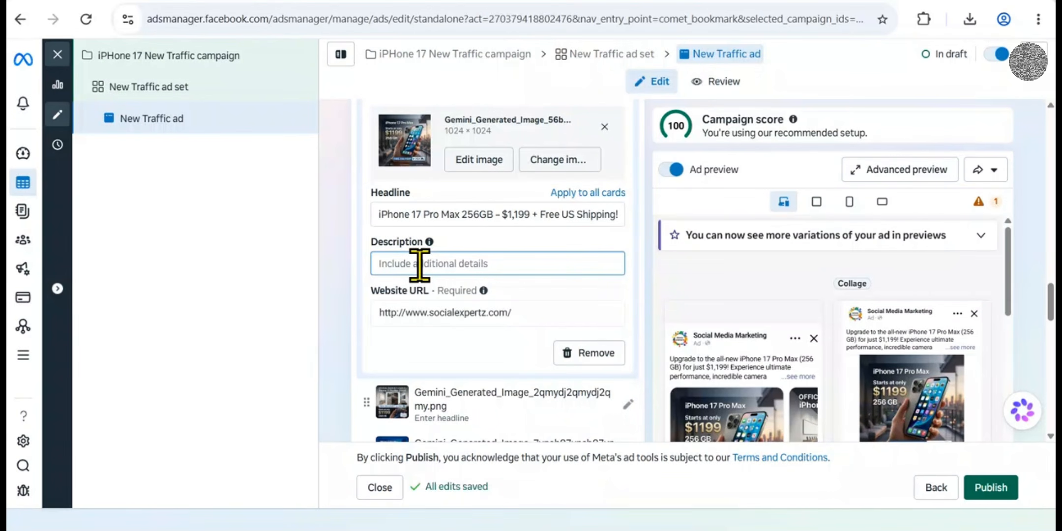
{"action": "key", "text": "ctrl+v"}
- Apply the first card's description and headline to all carousel cards
{"action": "scroll", "coordinate": [419, 264], "scroll_direction": "down", "scroll_amount": 5}
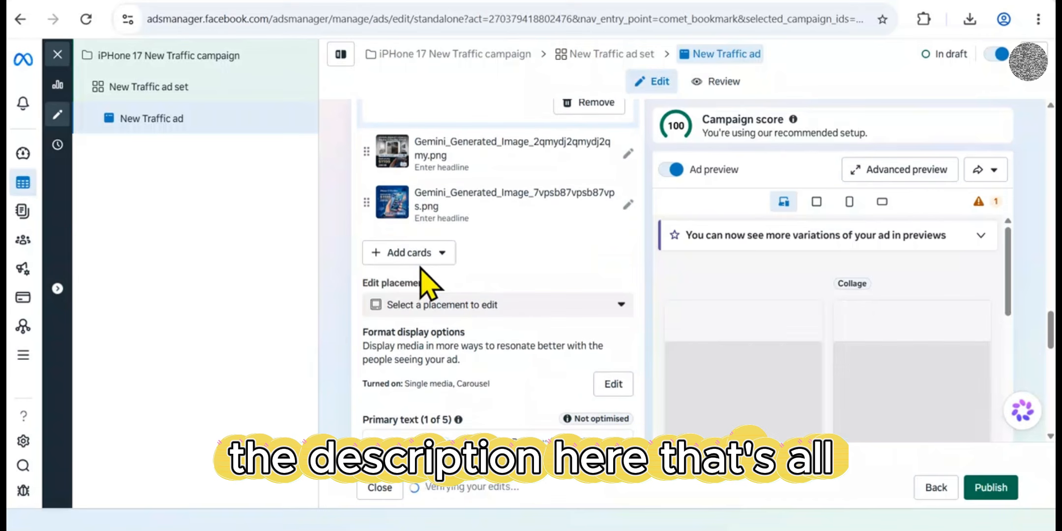
{"action": "scroll", "coordinate": [541, 254], "scroll_direction": "up", "scroll_amount": 2}
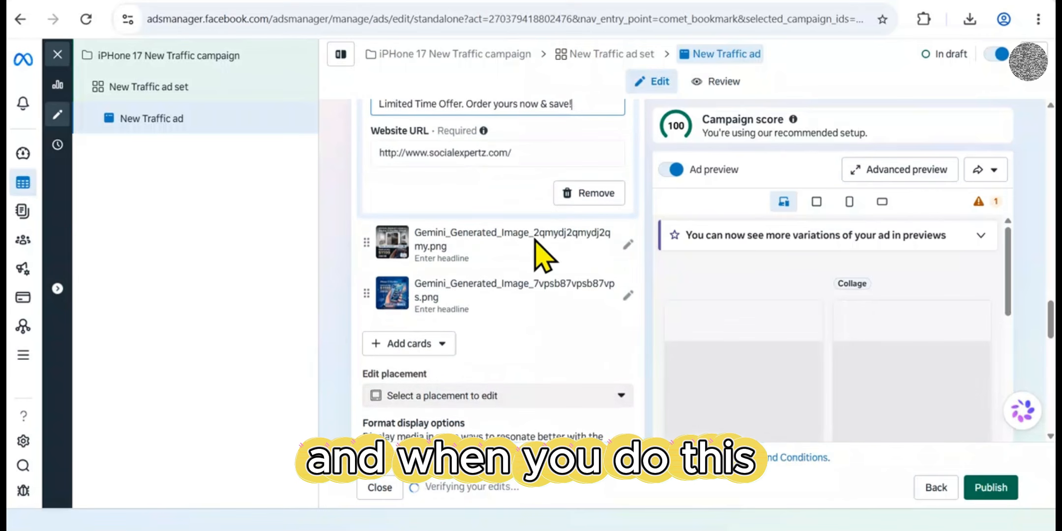
{"action": "scroll", "coordinate": [593, 286], "scroll_direction": "up", "scroll_amount": 3}
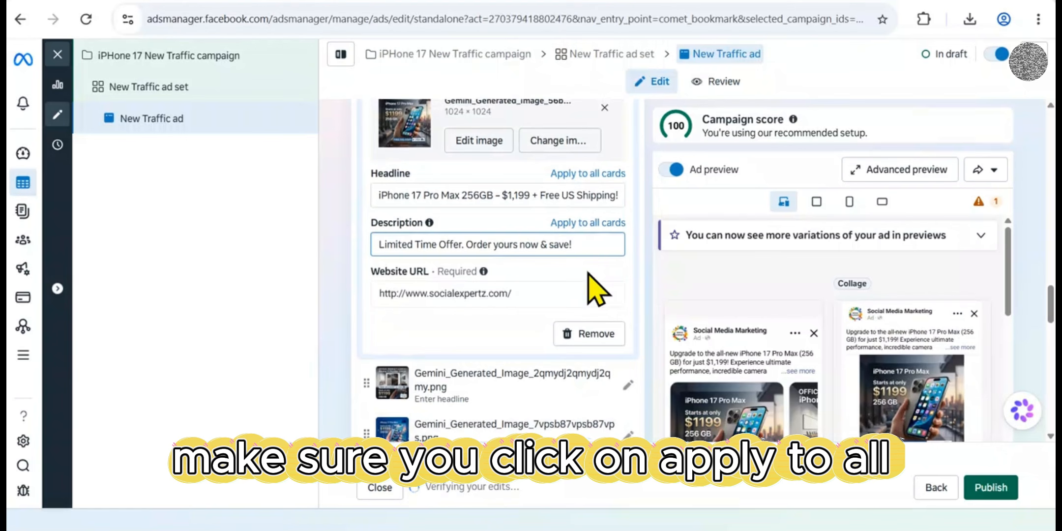
{"action": "left_click", "coordinate": [580, 224]}
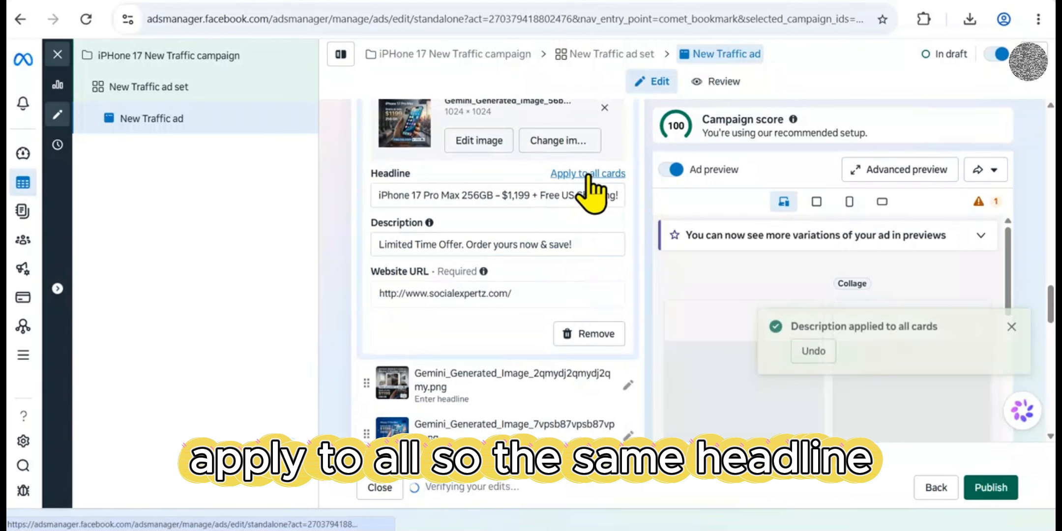
{"action": "left_click", "coordinate": [589, 174]}
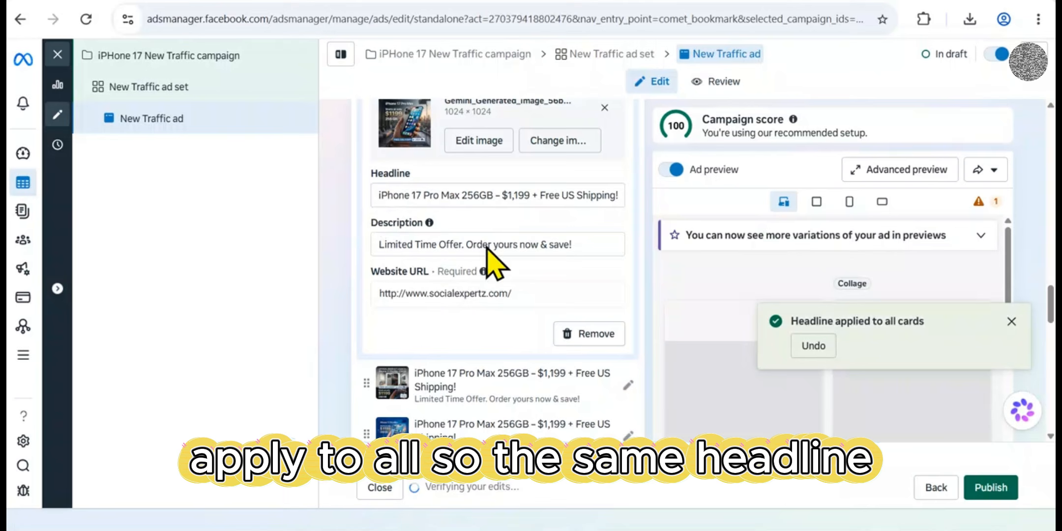
- Review the carousel cards, primary text and remaining ad settings down to the Tracking section
{"action": "scroll", "coordinate": [510, 271], "scroll_direction": "down", "scroll_amount": 3}
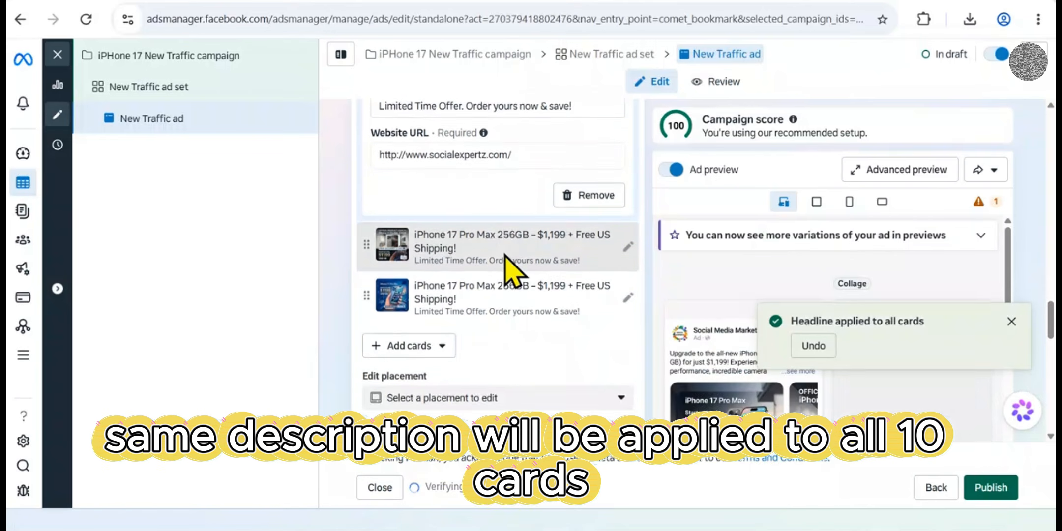
{"action": "scroll", "coordinate": [509, 285], "scroll_direction": "down", "scroll_amount": 2}
{"action": "scroll", "coordinate": [507, 290], "scroll_direction": "down", "scroll_amount": 8}
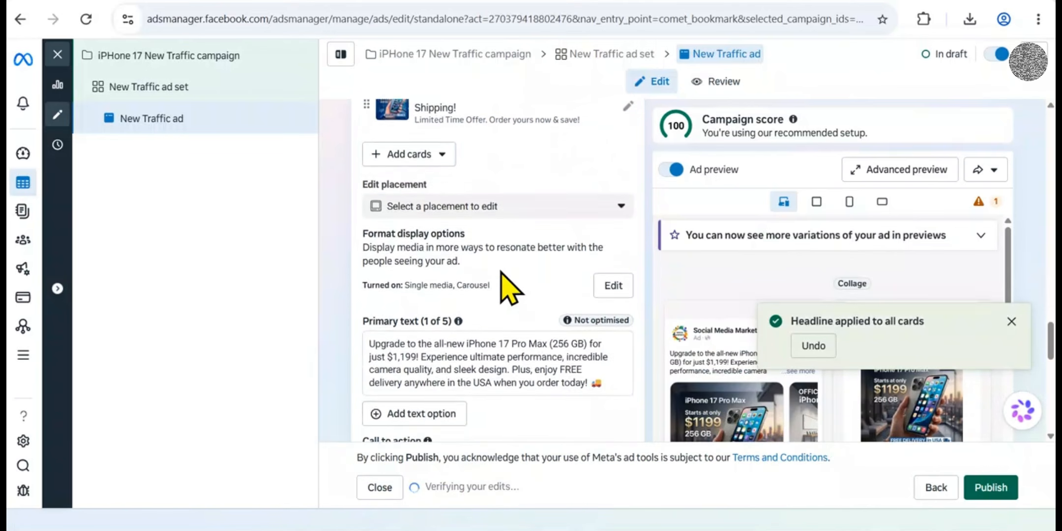
{"action": "scroll", "coordinate": [507, 290], "scroll_direction": "down", "scroll_amount": 6}
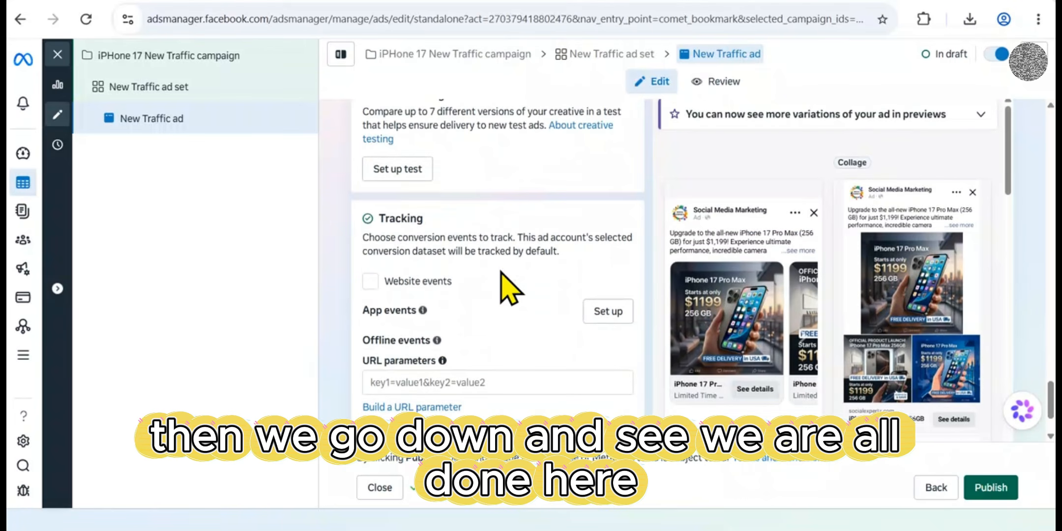